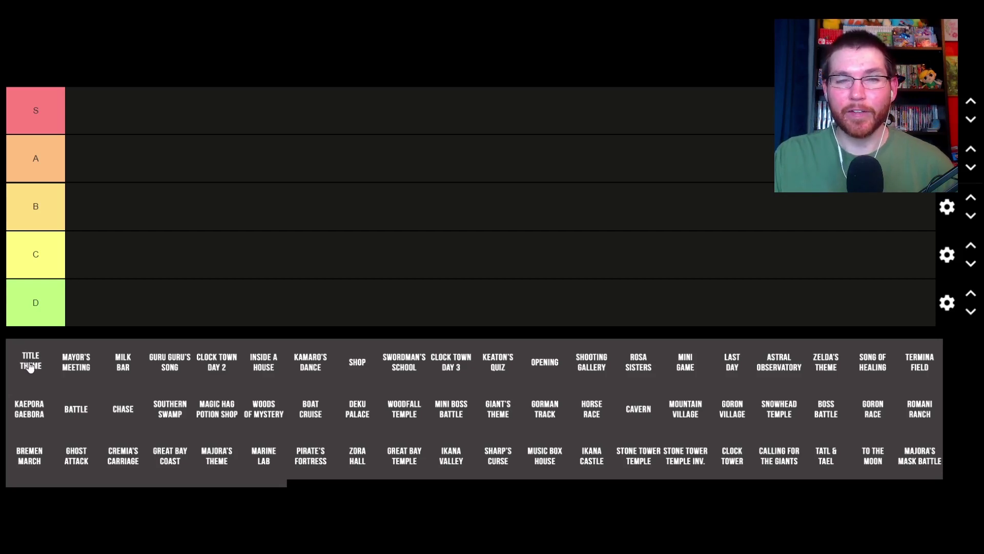
Step: Drag the Title Theme tile from the pool into the A tier row
{"action": "left_click_drag", "start_coordinate": [30, 365], "coordinate": [125, 163]}
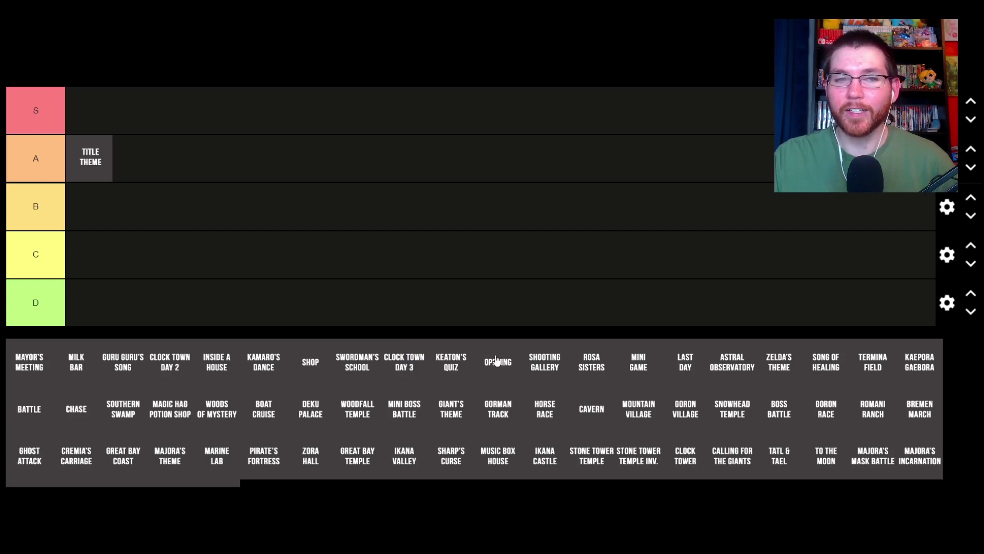
Step: Rank Opening in the B tier, then put Chase ahead of it in B
{"action": "left_click_drag", "start_coordinate": [497, 367], "coordinate": [91, 221]}
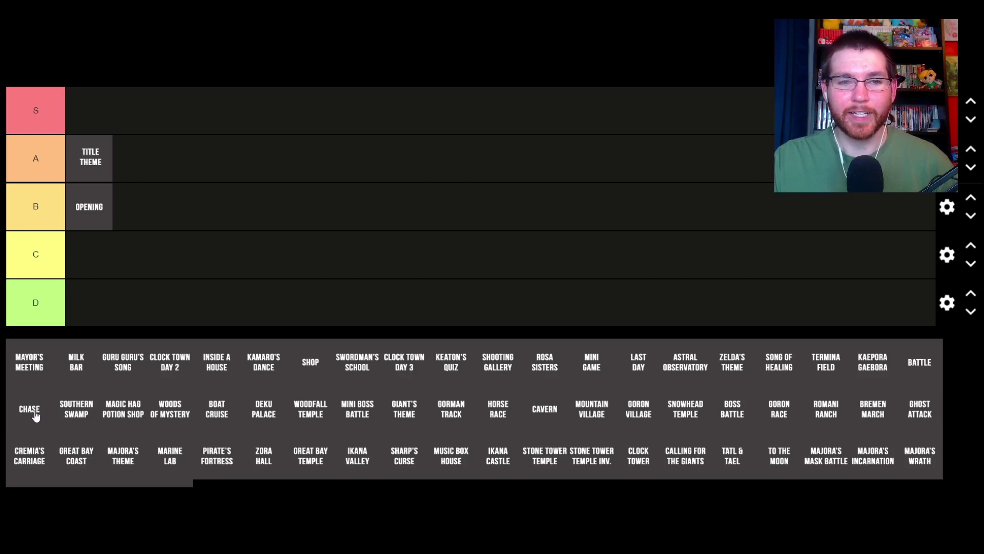
{"action": "left_click_drag", "start_coordinate": [31, 412], "coordinate": [82, 197]}
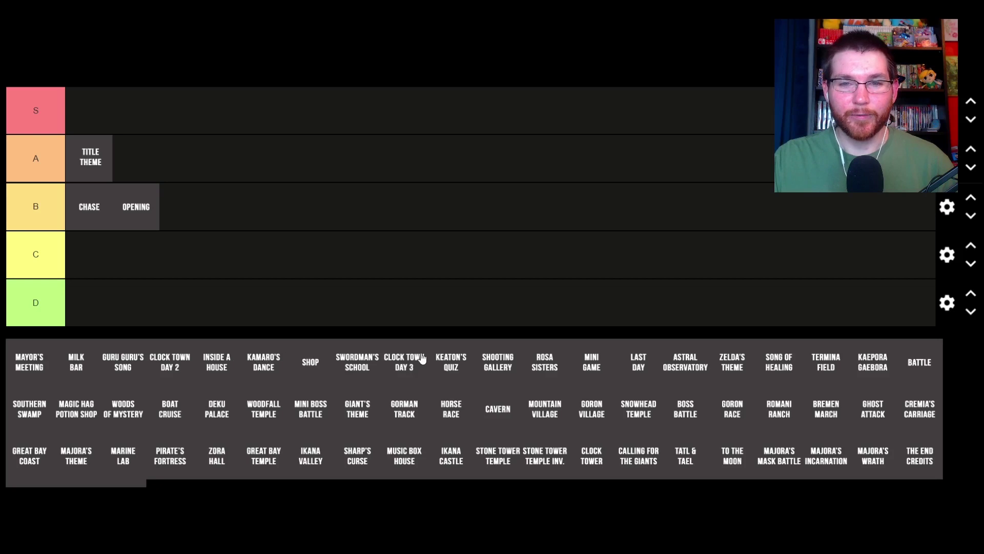
Step: Put Cavern in the C tier and Majora's Theme at the front of the B tier
{"action": "left_click_drag", "start_coordinate": [495, 409], "coordinate": [129, 260]}
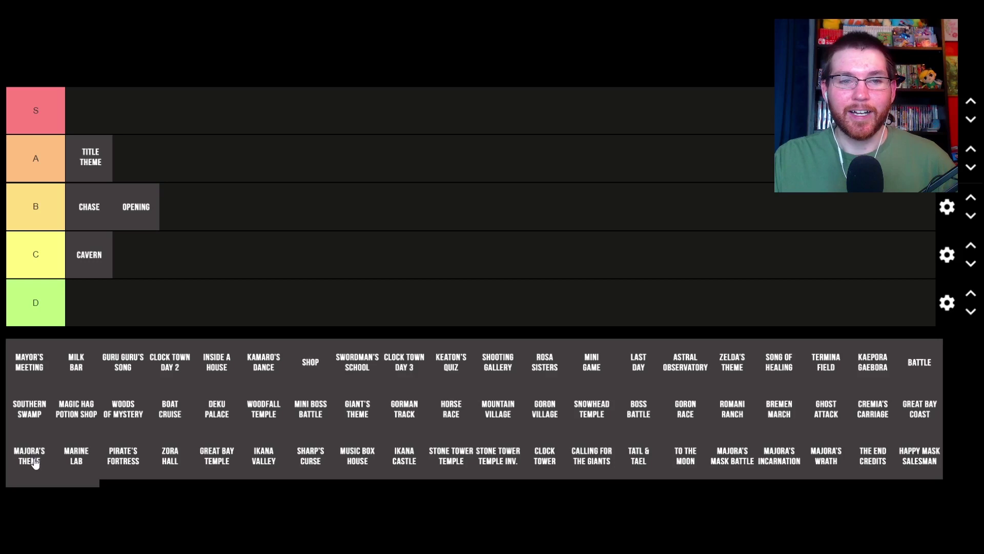
{"action": "left_click_drag", "start_coordinate": [33, 460], "coordinate": [75, 209]}
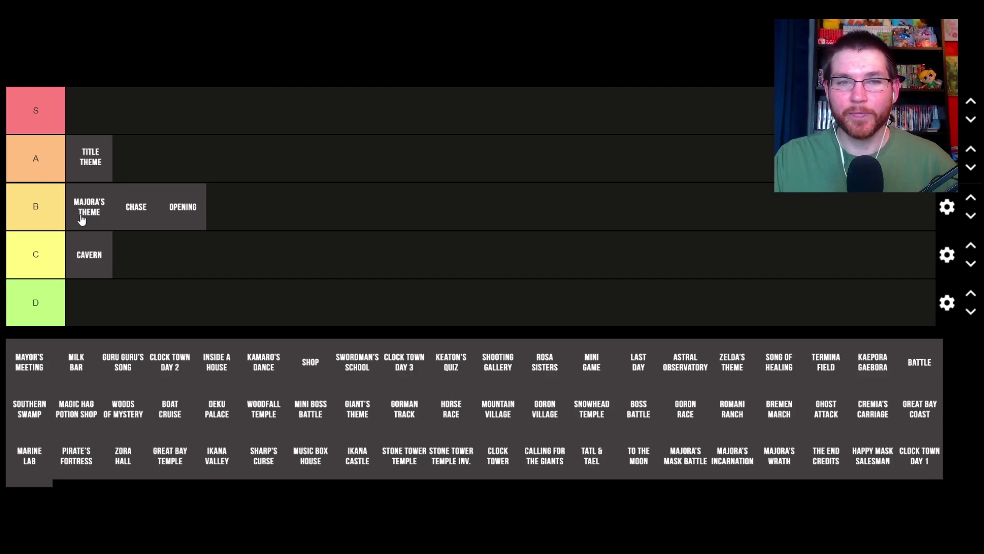
Step: Shift Majora's Theme right so it sits between Chase and Opening in tier B
{"action": "left_click_drag", "start_coordinate": [81, 219], "coordinate": [141, 215]}
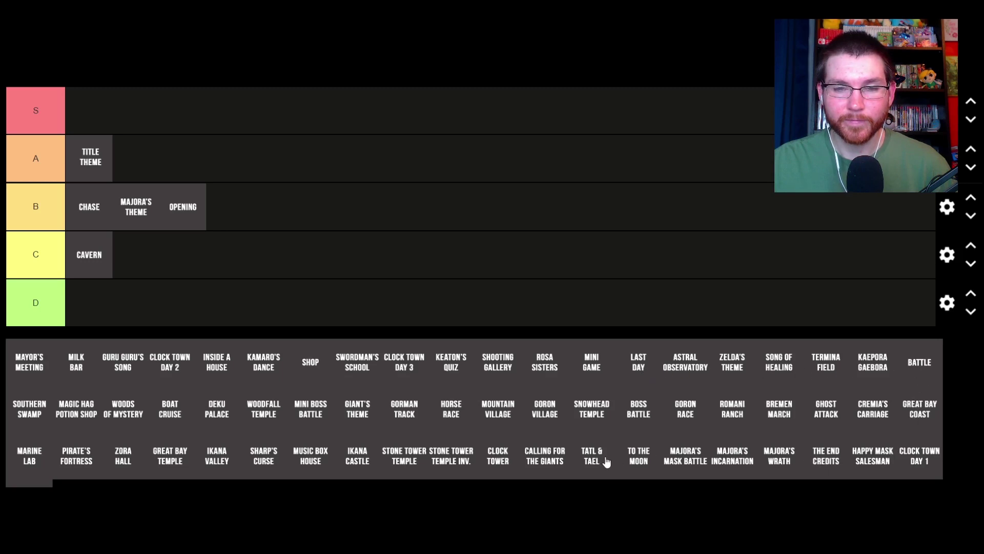
Step: Rank Clock Tower after Title Theme in A, Happy Mask Salesman first in B, and Clock Town Day 1 first in A
{"action": "left_click_drag", "start_coordinate": [505, 461], "coordinate": [388, 271]}
{"action": "left_click_drag", "start_coordinate": [154, 259], "coordinate": [257, 152]}
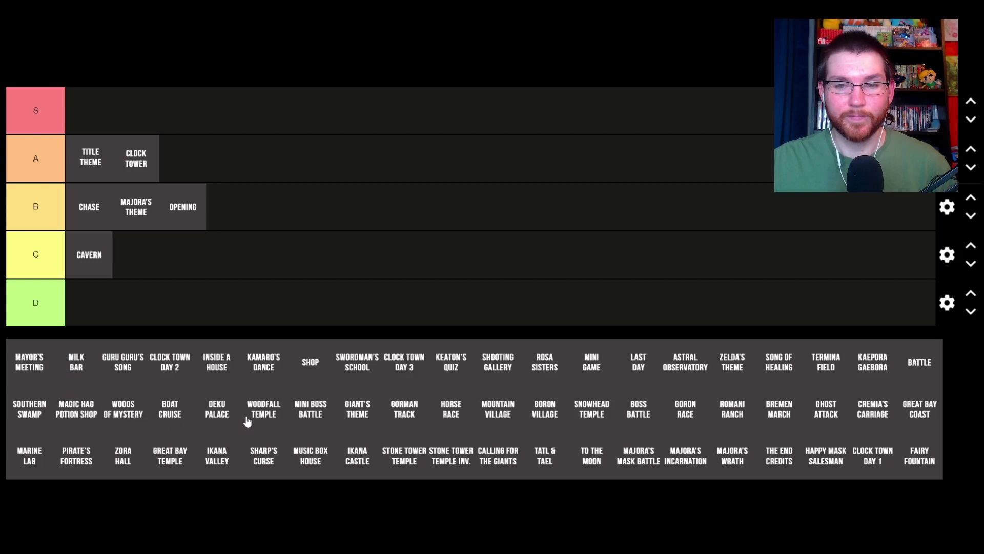
{"action": "left_click_drag", "start_coordinate": [821, 460], "coordinate": [88, 206]}
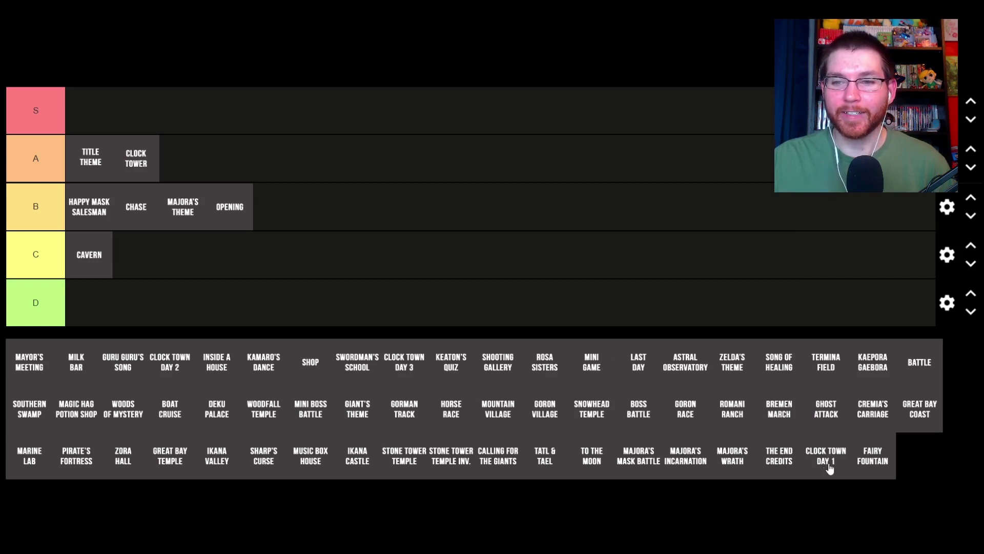
{"action": "left_click_drag", "start_coordinate": [827, 465], "coordinate": [83, 160]}
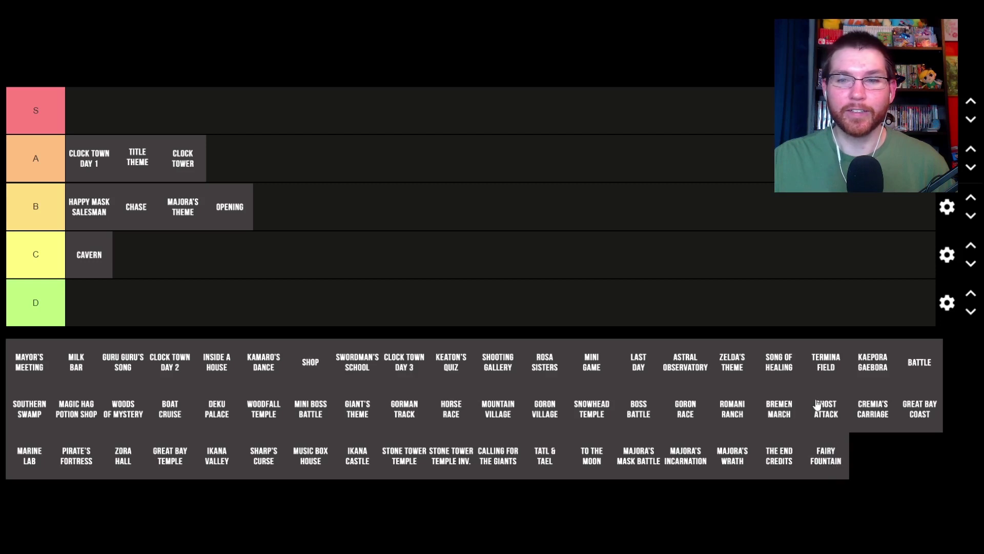
Step: Add Fairy Fountain to the end of tier B and Mayor's Meeting after Happy Mask Salesman
{"action": "left_click_drag", "start_coordinate": [831, 468], "coordinate": [397, 217]}
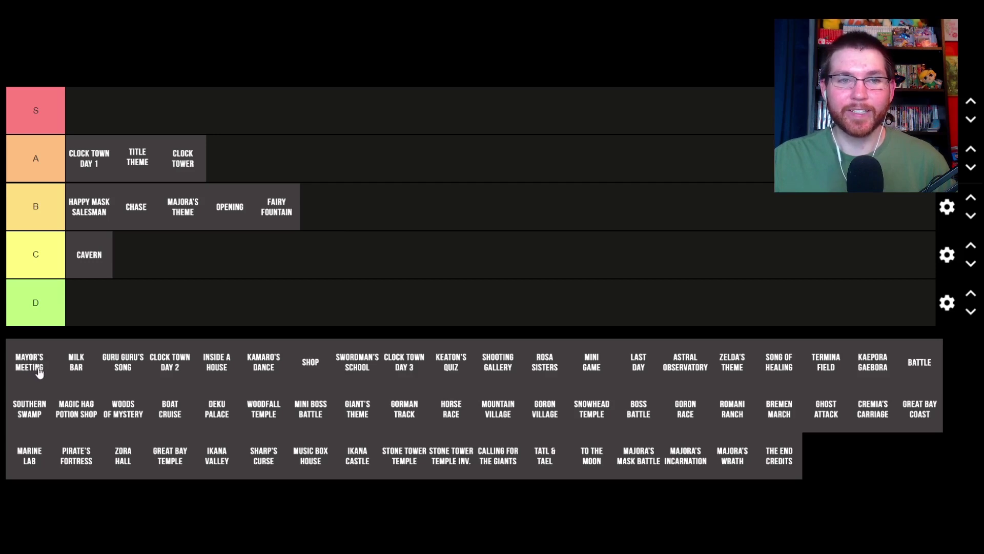
{"action": "left_click_drag", "start_coordinate": [32, 368], "coordinate": [137, 212]}
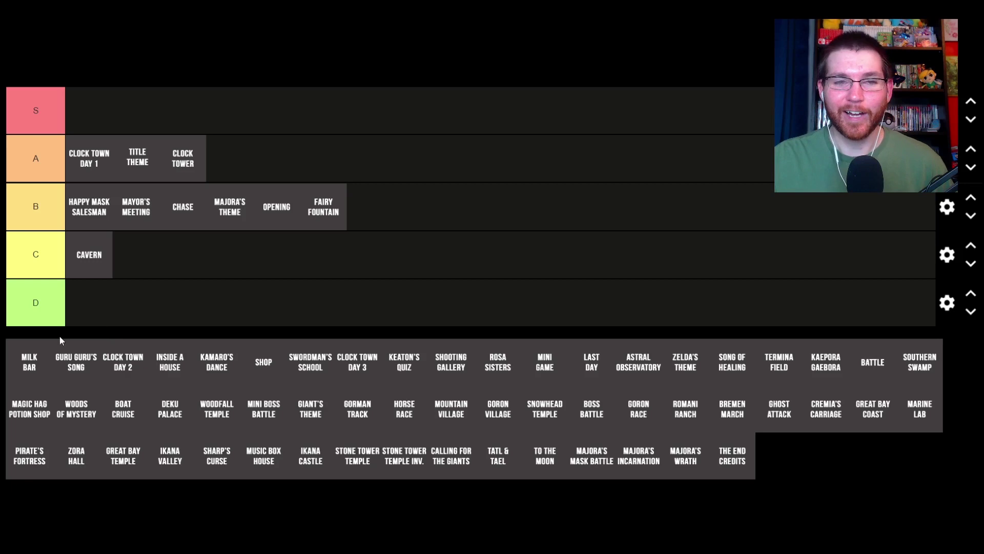
Step: Place Milk Bar at the end of the A tier, after Clock Tower
{"action": "left_click_drag", "start_coordinate": [34, 362], "coordinate": [254, 148]}
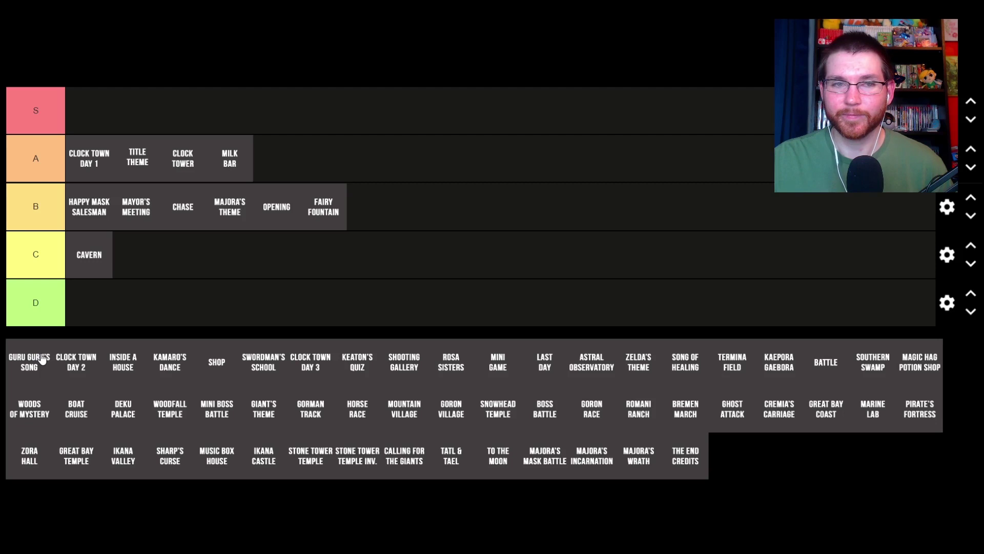
Step: Move Guru Guru's Song from the pool into the empty S tier row
{"action": "left_click_drag", "start_coordinate": [38, 364], "coordinate": [44, 111]}
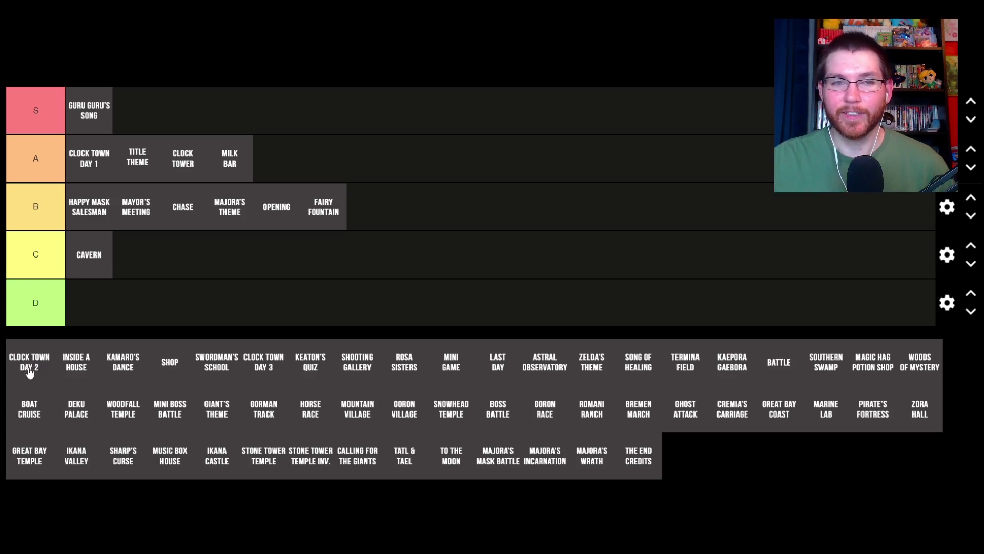
Step: Place Clock Town Day 2 at the start of the A tier, before Clock Town Day 1
{"action": "left_click_drag", "start_coordinate": [28, 372], "coordinate": [95, 165]}
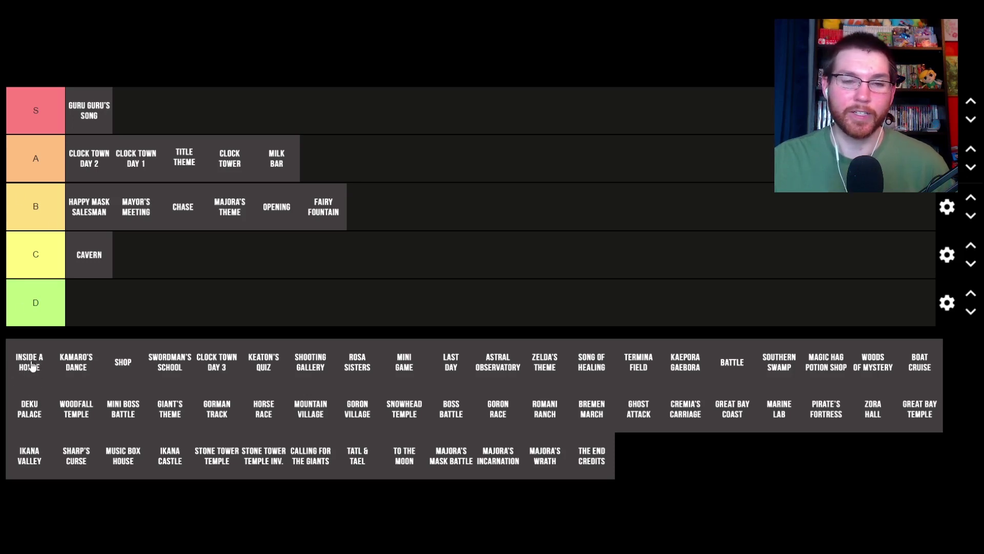
Step: Place Inside a House in tier B just before Fairy Fountain
{"action": "left_click_drag", "start_coordinate": [31, 364], "coordinate": [330, 210]}
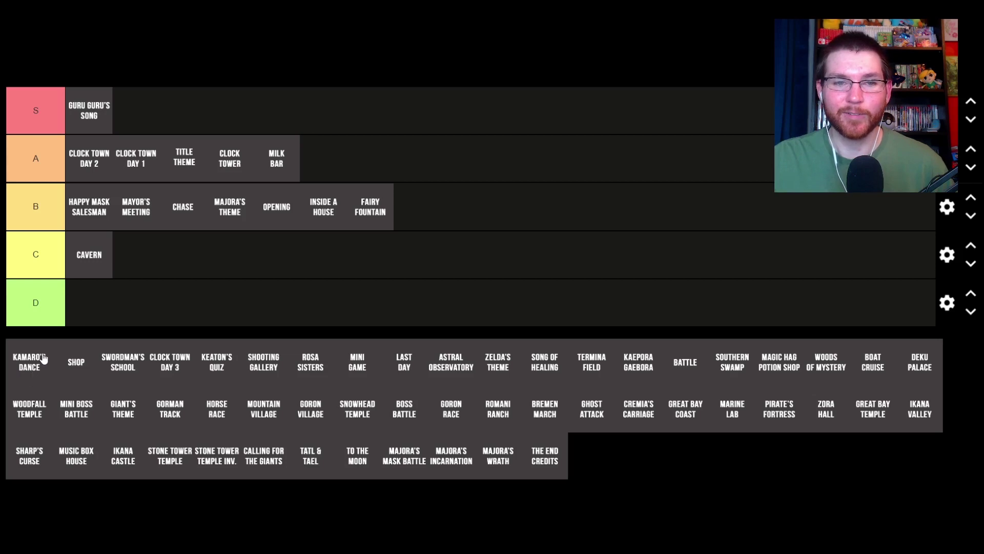
Step: Place Kamaro's Dance in C after Cavern, and Shop in B between Opening and Inside a House
{"action": "left_click_drag", "start_coordinate": [23, 365], "coordinate": [164, 252]}
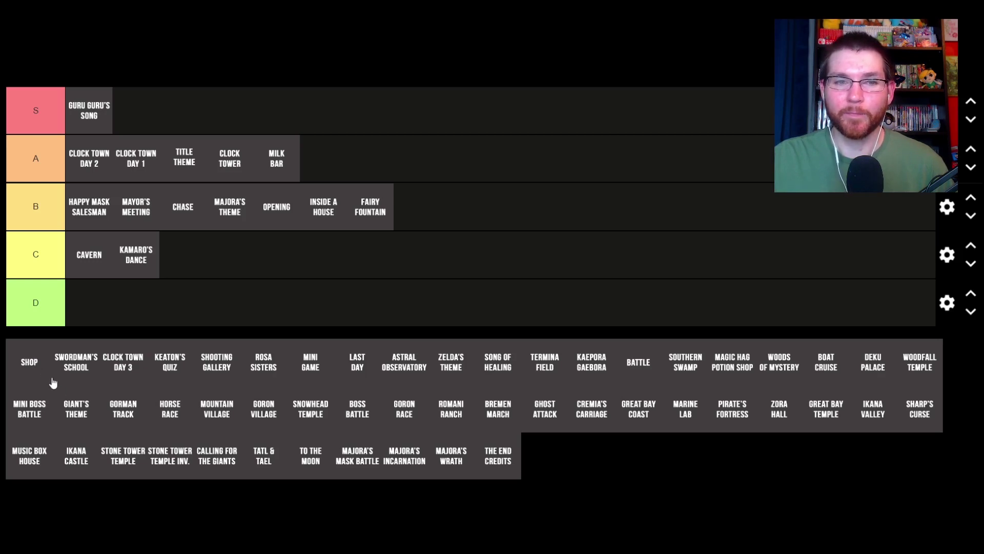
{"action": "left_click_drag", "start_coordinate": [44, 373], "coordinate": [333, 207]}
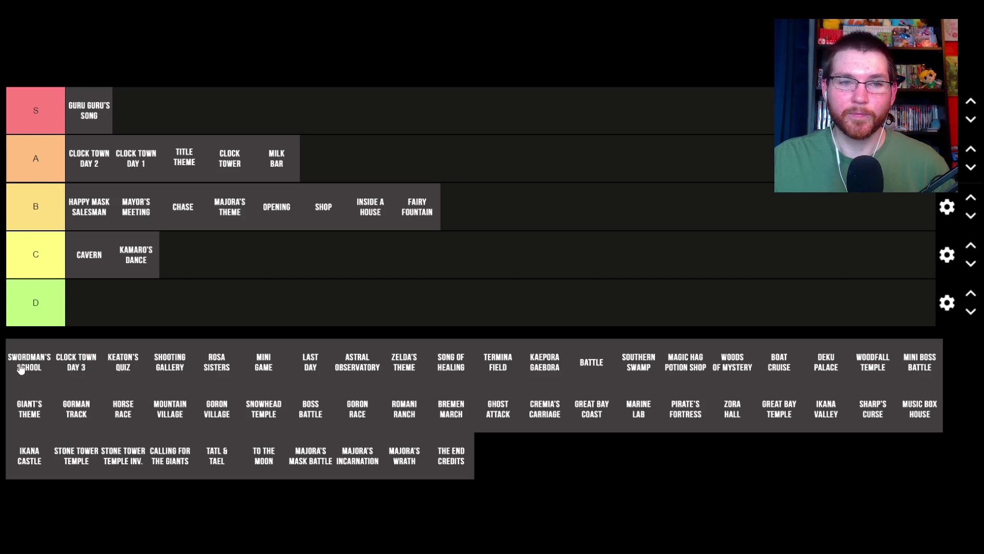
Step: Put Swordsman's School last in row B and Clock Town Day 3 after Clock Town Day 1 in A
{"action": "left_click_drag", "start_coordinate": [20, 368], "coordinate": [524, 203]}
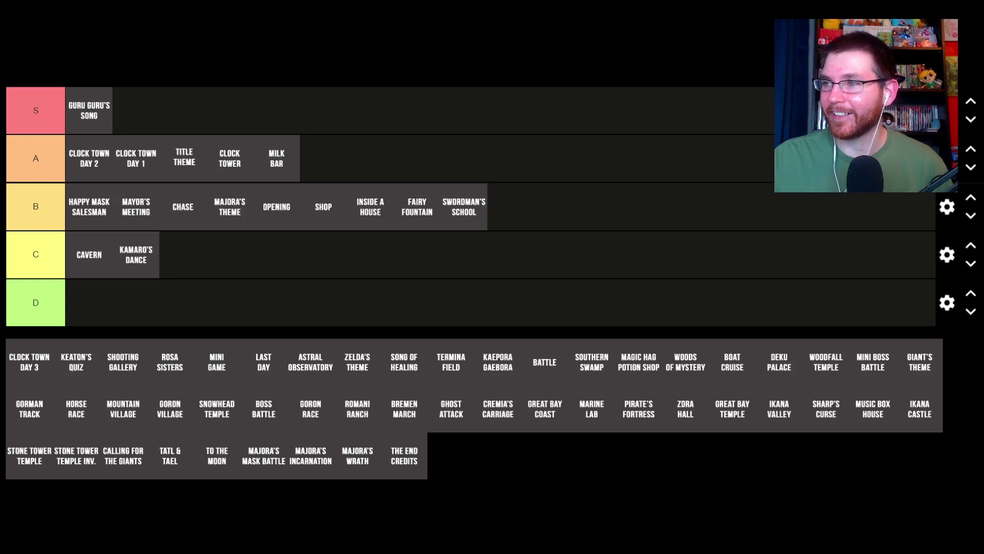
{"action": "left_click_drag", "start_coordinate": [37, 373], "coordinate": [191, 160]}
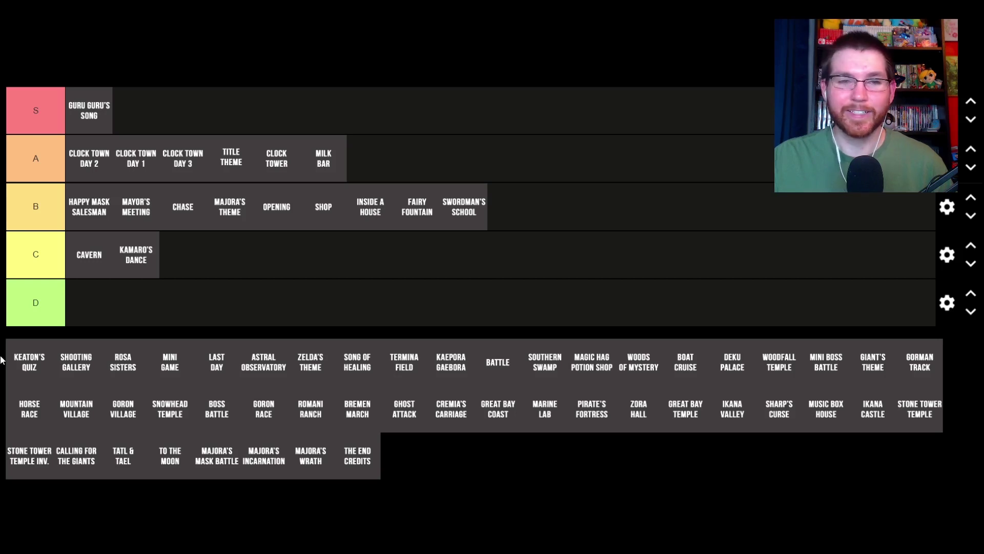
Step: Rank Keaton's Quiz in D, Shooting Gallery after Mayor's Meeting, and Rosa Sisters before Swordsman's School
{"action": "left_click_drag", "start_coordinate": [26, 367], "coordinate": [128, 310]}
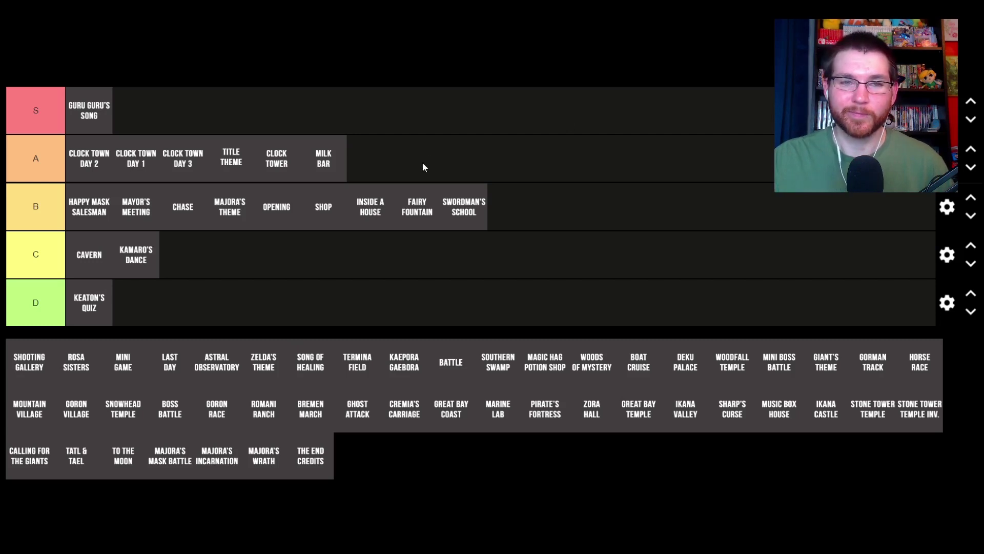
{"action": "left_click_drag", "start_coordinate": [34, 361], "coordinate": [187, 195]}
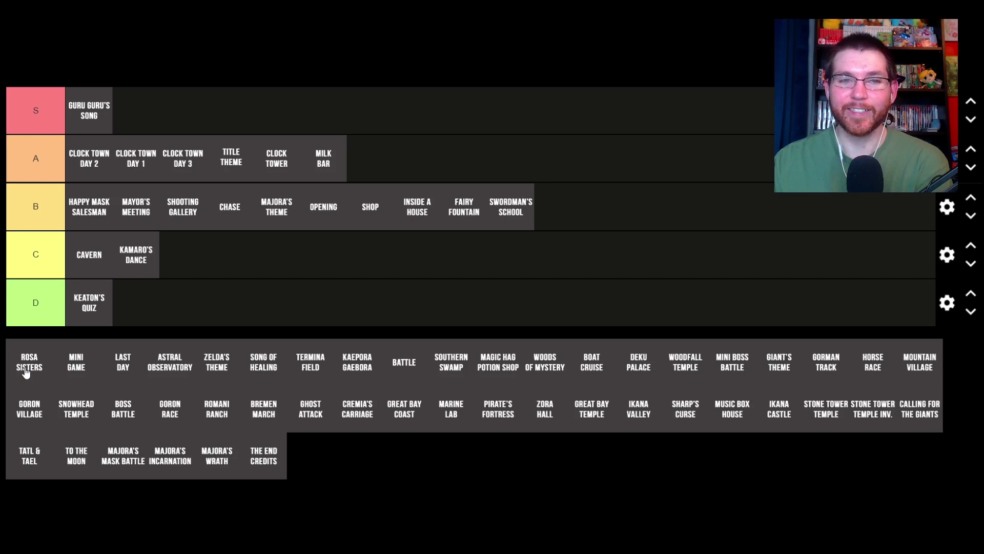
{"action": "left_click_drag", "start_coordinate": [25, 372], "coordinate": [654, 202]}
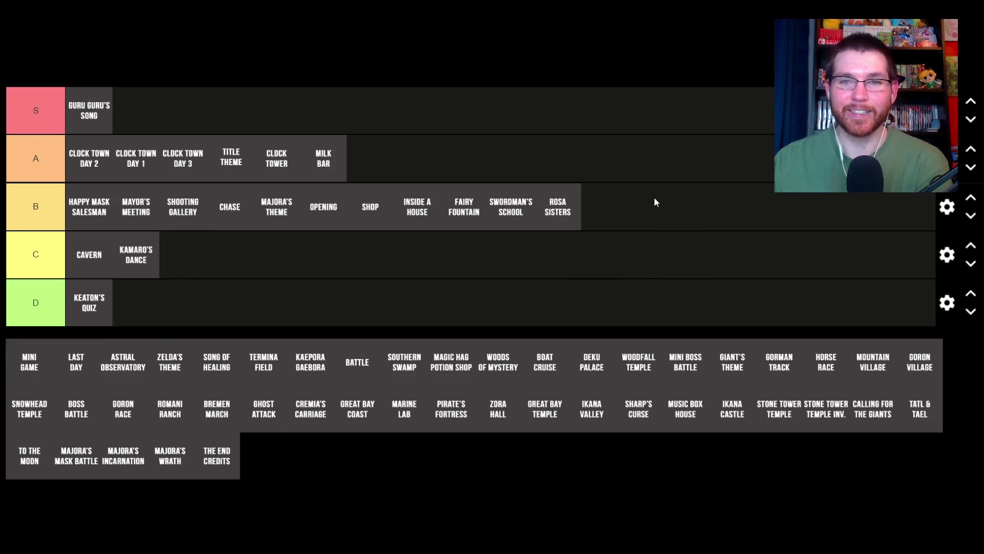
{"action": "left_click_drag", "start_coordinate": [578, 229], "coordinate": [513, 228]}
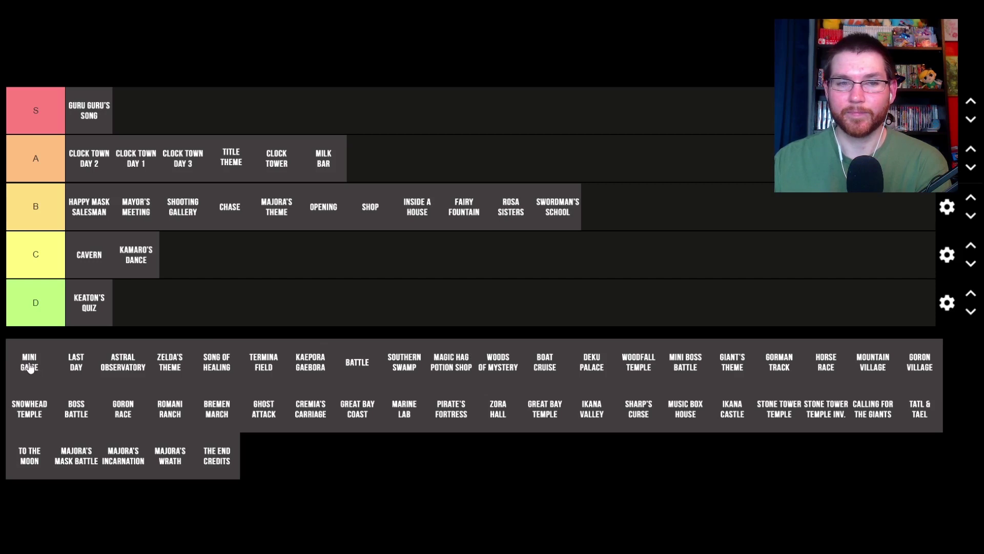
Step: Slot Mini Game between Rosa Sisters and Swordsman's School in B, and Last Day at A's end
{"action": "left_click_drag", "start_coordinate": [30, 365], "coordinate": [558, 205]}
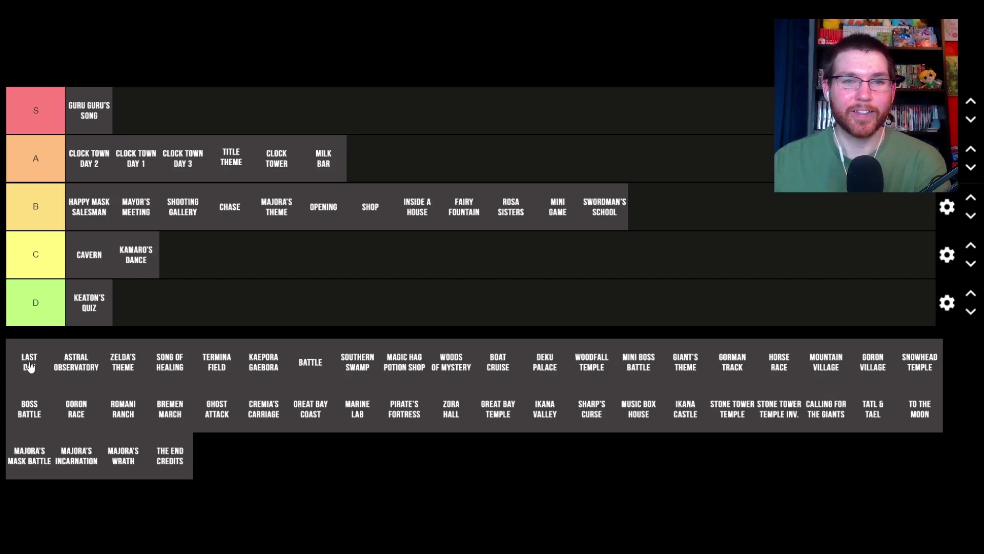
{"action": "left_click_drag", "start_coordinate": [25, 365], "coordinate": [403, 154]}
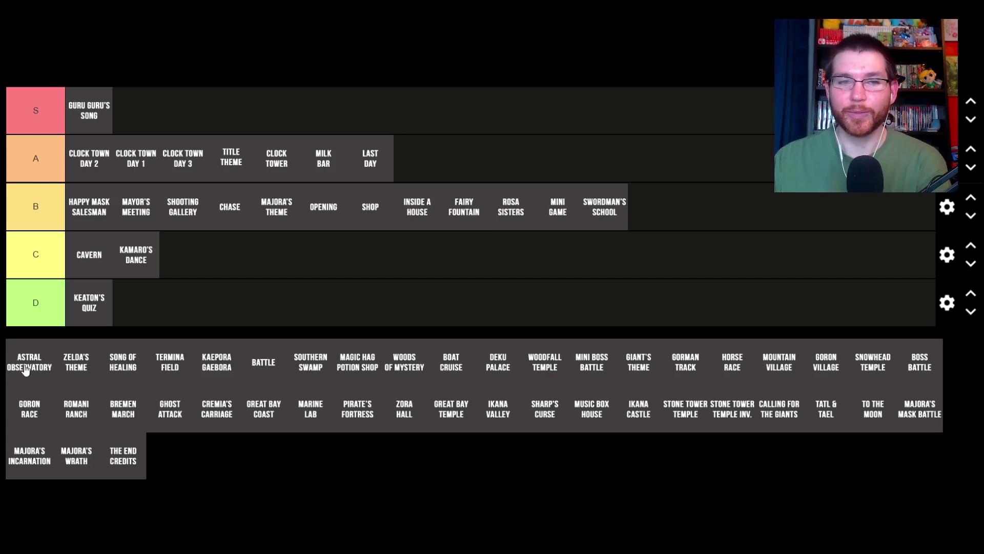
Step: Add Astral Observatory to S after Guru Guru's Song, and Zelda's Theme to A after Clock Town Day 3
{"action": "left_click_drag", "start_coordinate": [25, 370], "coordinate": [288, 108]}
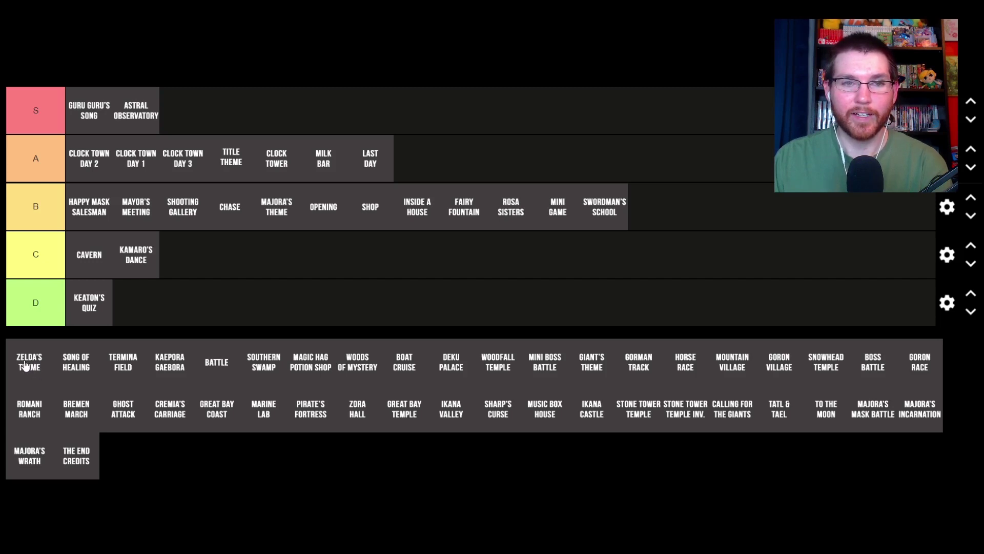
{"action": "left_click_drag", "start_coordinate": [25, 365], "coordinate": [233, 165]}
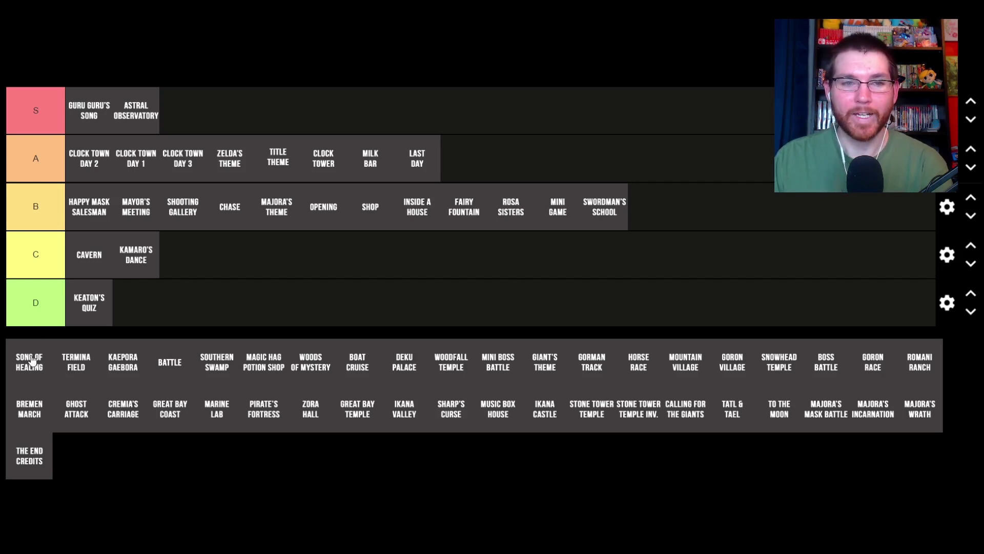
Step: Rank Song of Healing in S, Termina Field before Last Day in A, Kaepora Gaebora in B, Battle in D
{"action": "mouse_move", "coordinate": [31, 359]}
{"action": "left_mouse_down"}
{"action": "mouse_move", "coordinate": [226, 116]}
{"action": "mouse_move", "coordinate": [205, 103]}
{"action": "mouse_move", "coordinate": [133, 120]}
{"action": "left_mouse_up"}
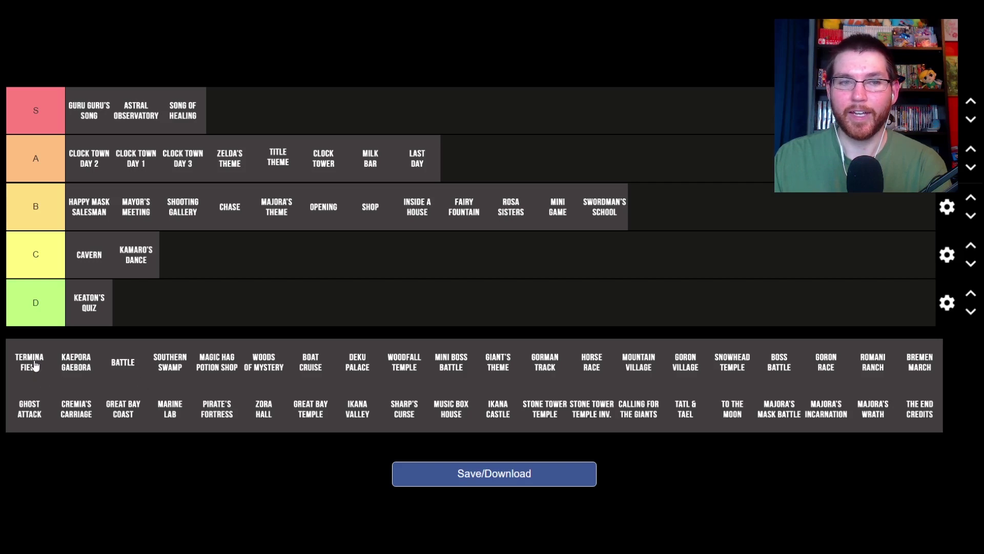
{"action": "left_click_drag", "start_coordinate": [30, 370], "coordinate": [418, 161]}
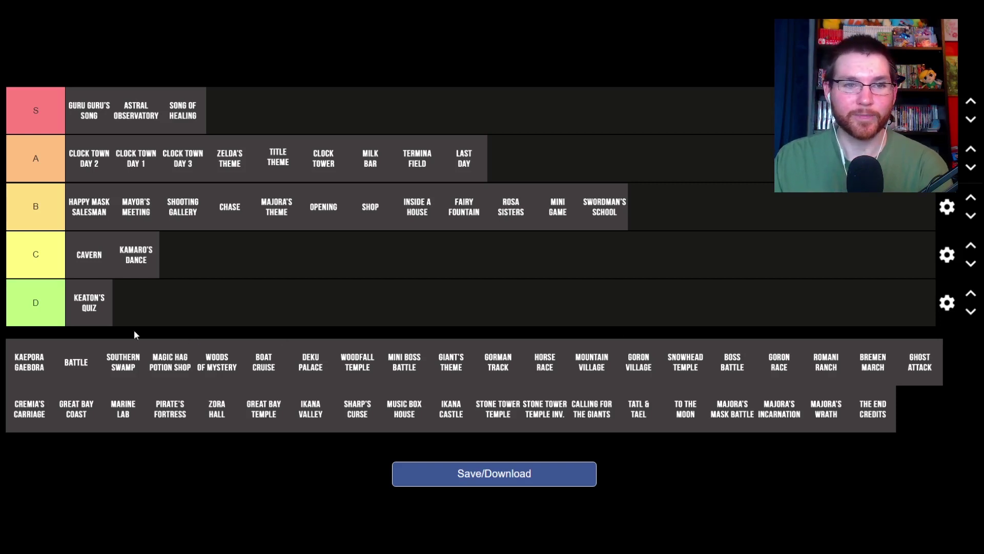
{"action": "left_click_drag", "start_coordinate": [26, 374], "coordinate": [136, 220]}
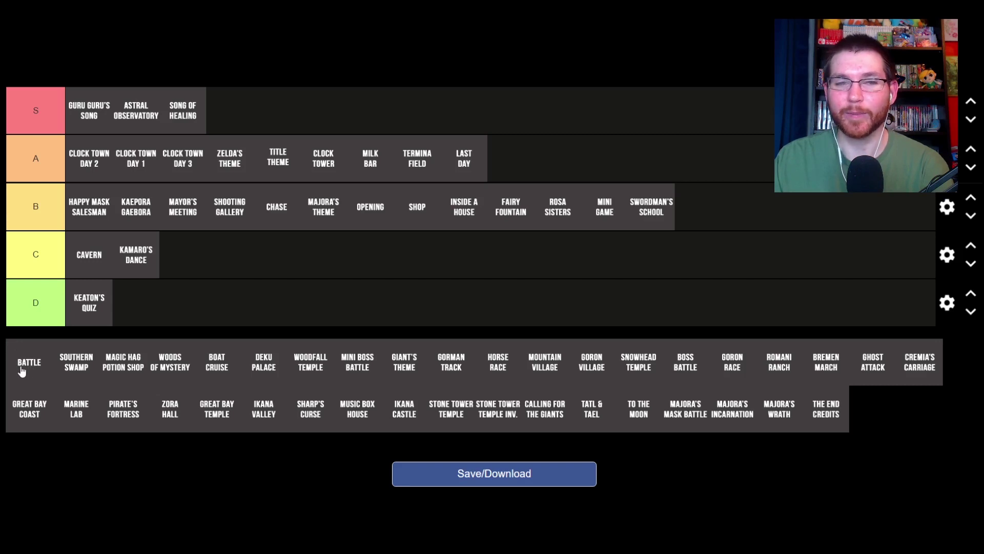
{"action": "left_click_drag", "start_coordinate": [24, 373], "coordinate": [80, 314]}
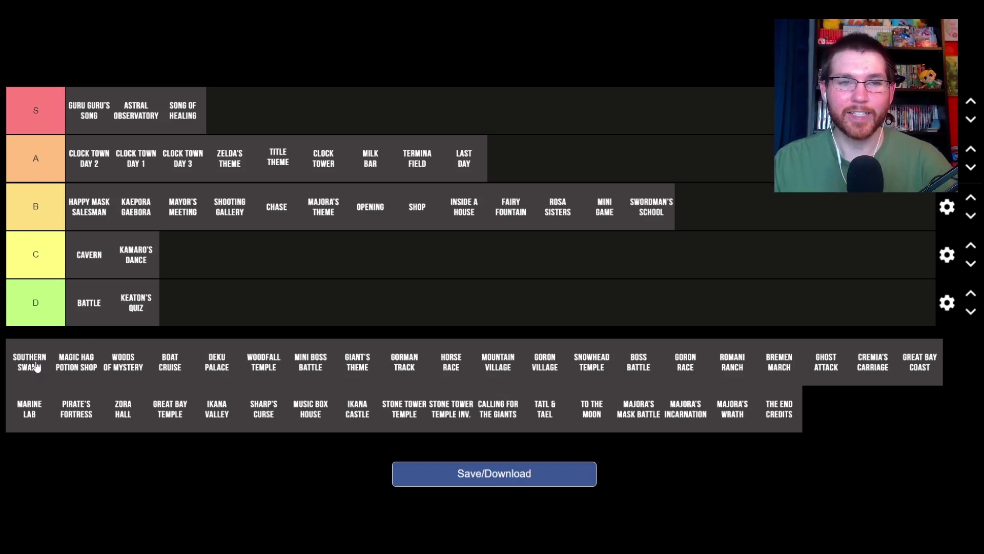
Step: Place Southern Swamp in C, Magic Hag Potion Shop after Clock Town Day 3 in A, Woods of Mystery in B
{"action": "left_click_drag", "start_coordinate": [29, 367], "coordinate": [85, 251]}
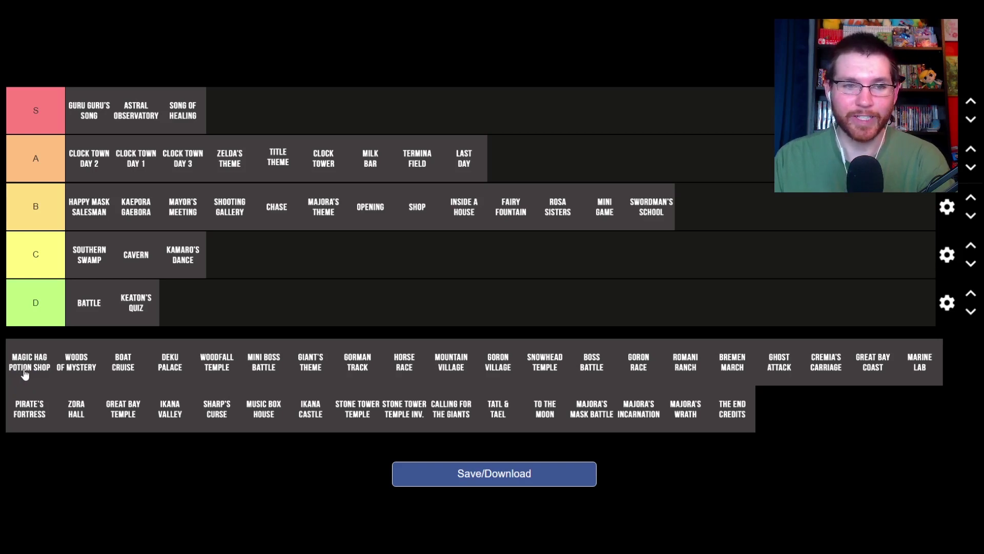
{"action": "left_click_drag", "start_coordinate": [35, 380], "coordinate": [177, 183]}
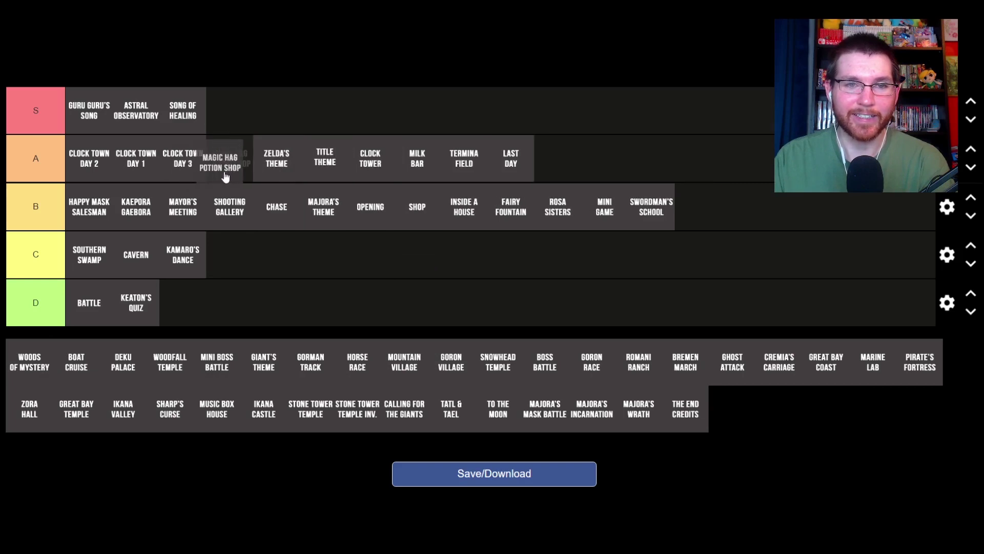
{"action": "left_click_drag", "start_coordinate": [224, 177], "coordinate": [225, 178]}
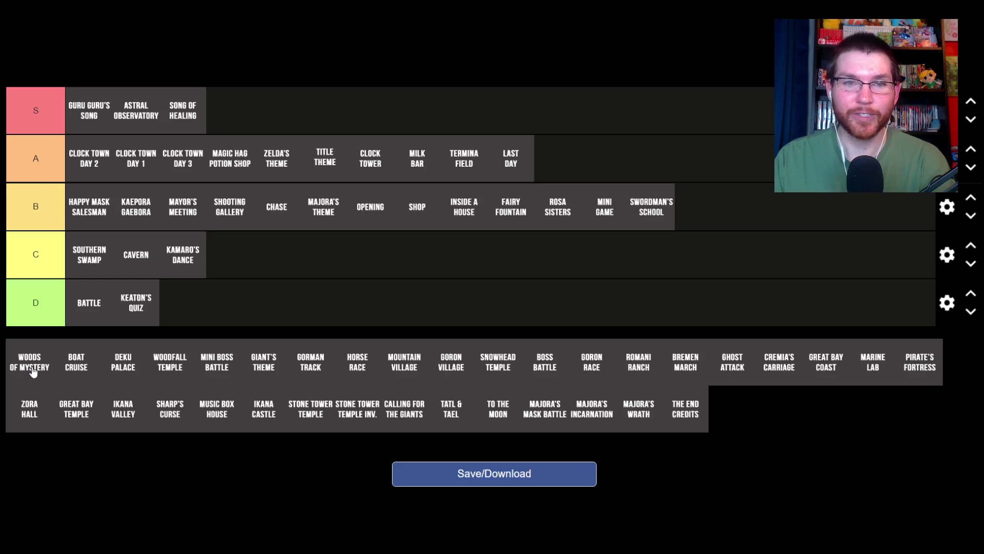
{"action": "left_click_drag", "start_coordinate": [31, 365], "coordinate": [183, 207]}
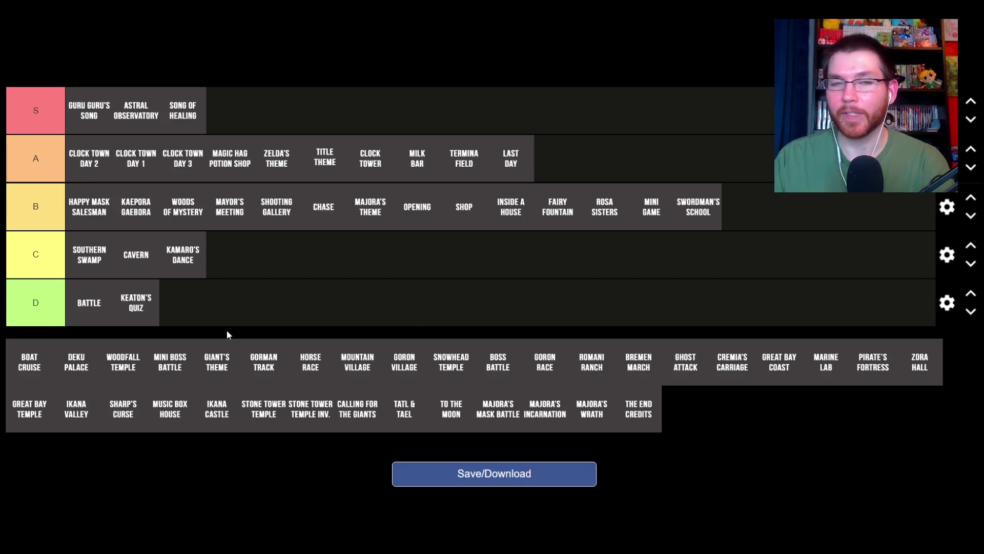
Step: Put Boat Cruise in C after Southern Swamp and Deku Palace at the end of the S row
{"action": "left_click_drag", "start_coordinate": [26, 374], "coordinate": [152, 270]}
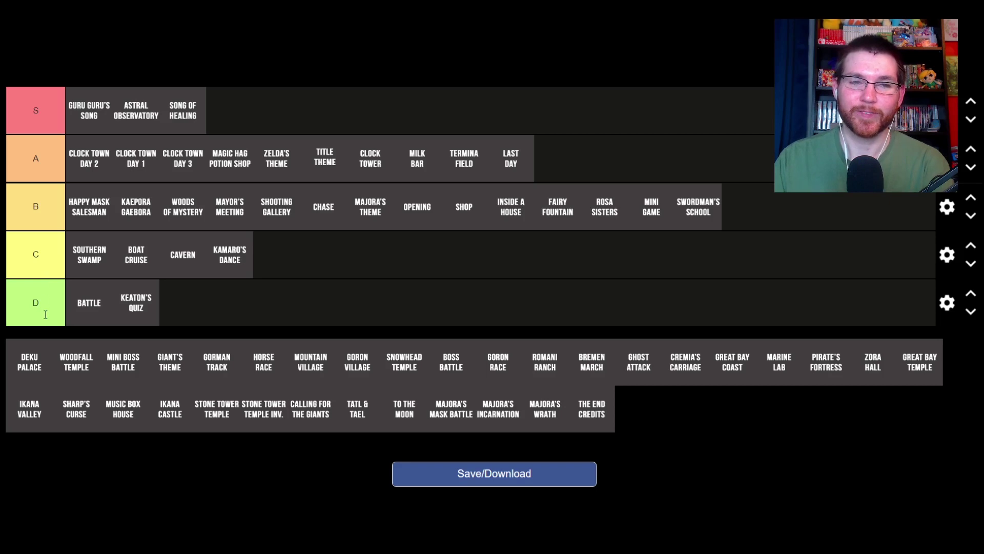
{"action": "mouse_move", "coordinate": [34, 372]}
{"action": "left_mouse_down"}
{"action": "mouse_move", "coordinate": [276, 93]}
{"action": "mouse_move", "coordinate": [224, 114]}
{"action": "mouse_move", "coordinate": [275, 111]}
{"action": "left_mouse_up"}
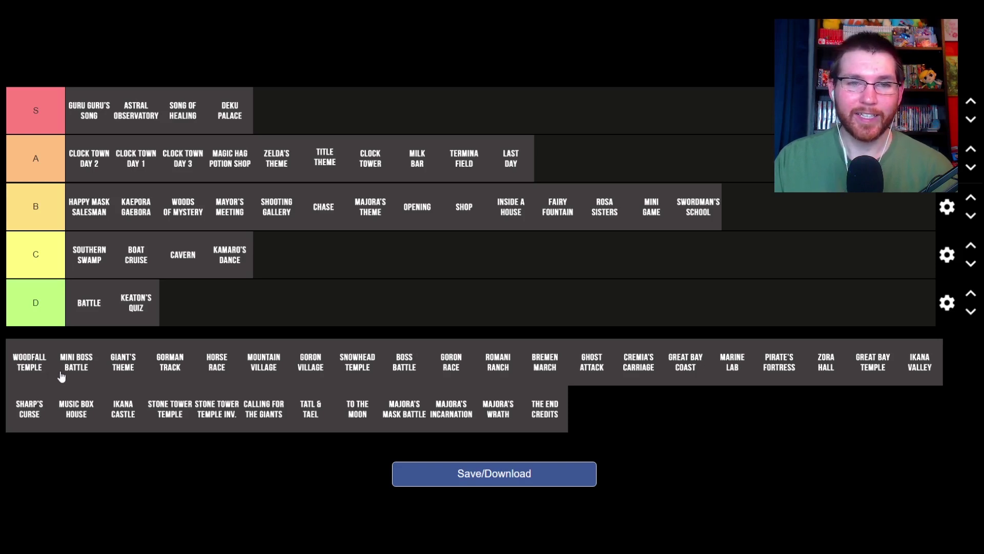
Step: Place Woodfall Temple after Boat Cruise in C and Mini Boss Battle after Woods of Mystery in B
{"action": "left_click_drag", "start_coordinate": [30, 367], "coordinate": [183, 259]}
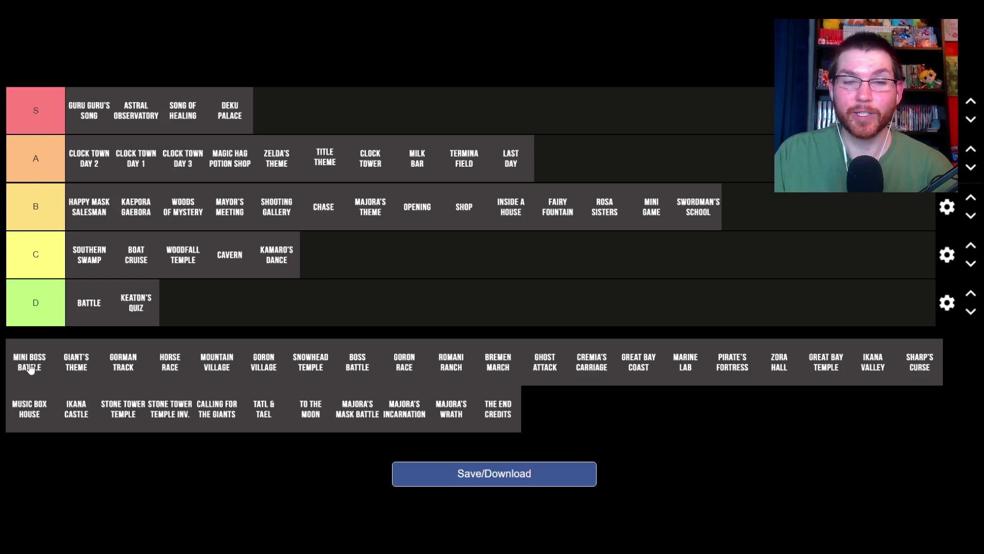
{"action": "left_click_drag", "start_coordinate": [30, 368], "coordinate": [222, 214]}
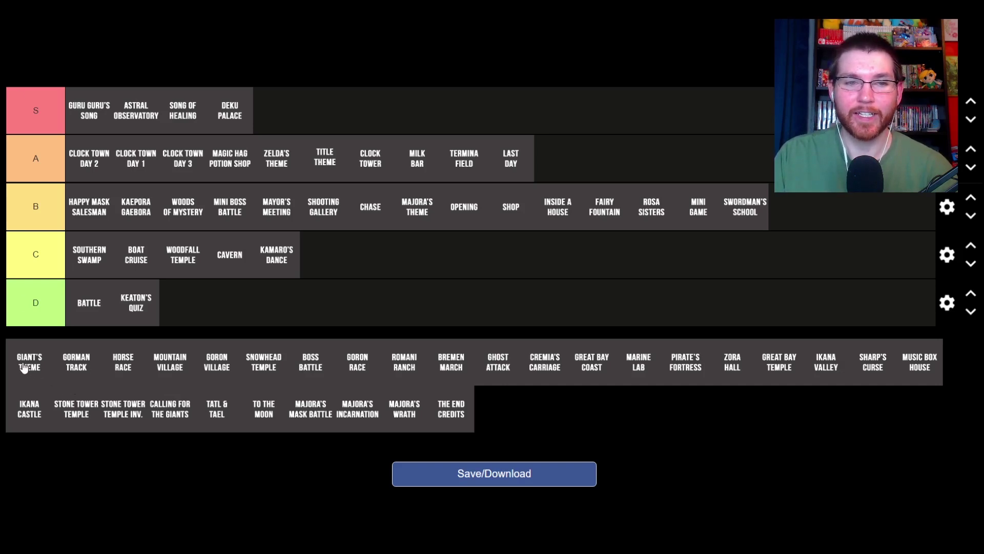
Step: Drop Giant's Theme into the S row and move it to the first slot
{"action": "left_click_drag", "start_coordinate": [29, 371], "coordinate": [314, 111]}
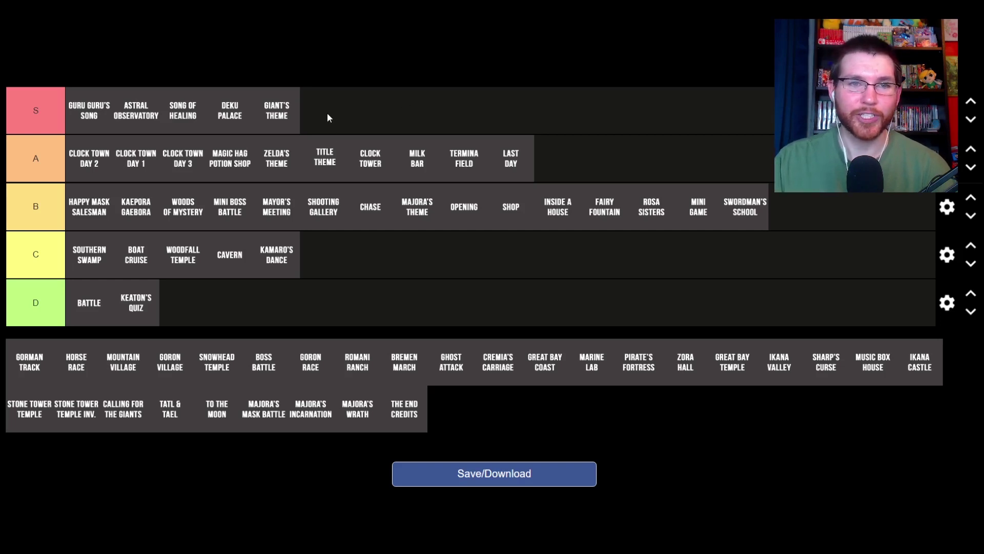
{"action": "mouse_move", "coordinate": [287, 109]}
{"action": "left_mouse_down"}
{"action": "mouse_move", "coordinate": [84, 105]}
{"action": "mouse_move", "coordinate": [196, 115]}
{"action": "mouse_move", "coordinate": [187, 115]}
{"action": "left_mouse_up"}
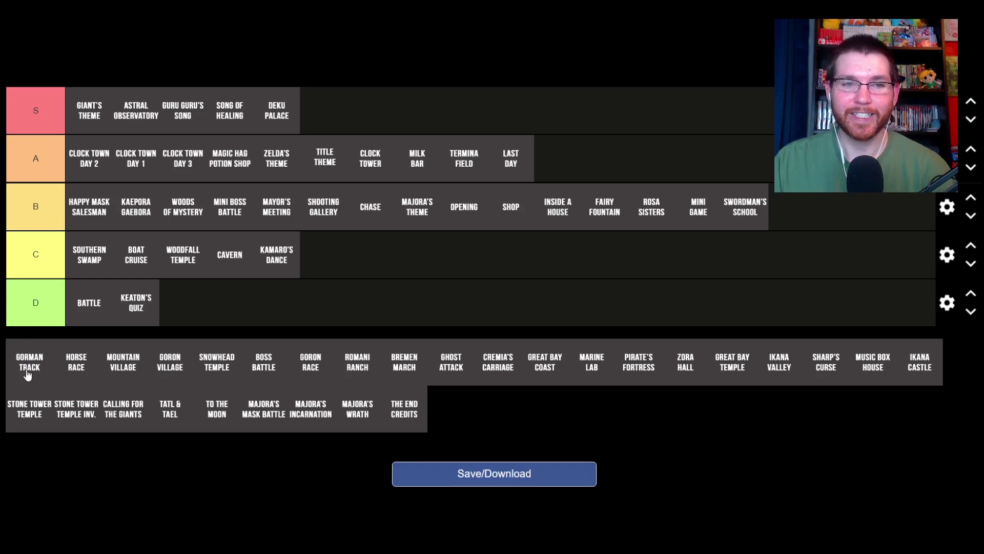
Step: Rank Gorman Track and Horse Race in tier C, with Mountain Village at its front
{"action": "left_click_drag", "start_coordinate": [29, 373], "coordinate": [136, 264]}
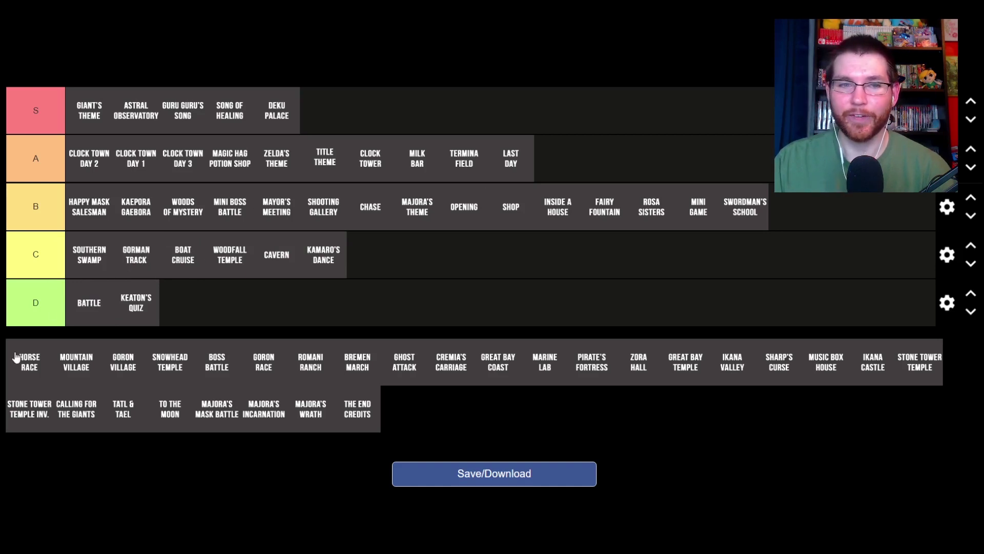
{"action": "left_click_drag", "start_coordinate": [21, 372], "coordinate": [129, 261]}
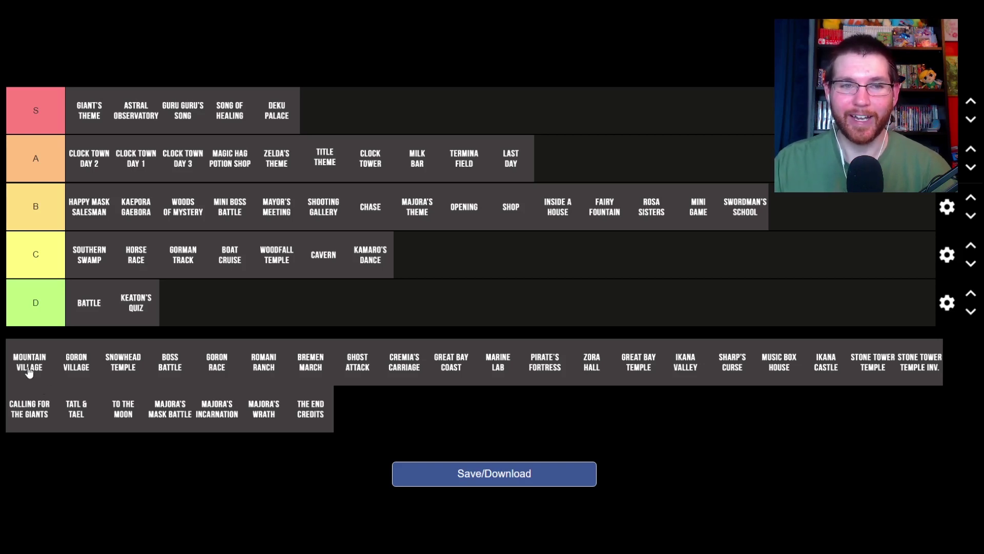
{"action": "left_click_drag", "start_coordinate": [29, 373], "coordinate": [65, 259]}
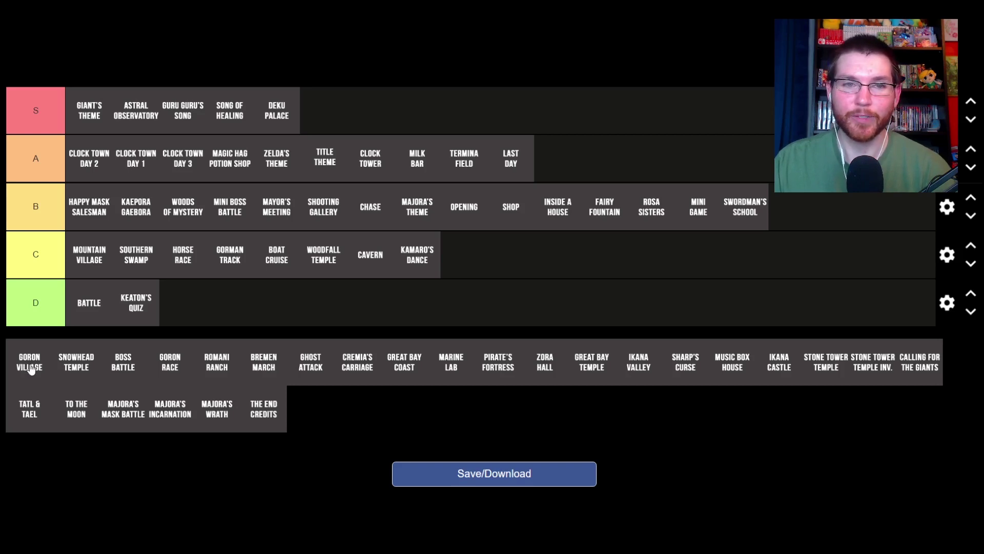
Step: Put Goron Village in tier B, Snowhead Temple first in C, and Boss Battle before Swordman's School
{"action": "left_click_drag", "start_coordinate": [30, 369], "coordinate": [182, 215]}
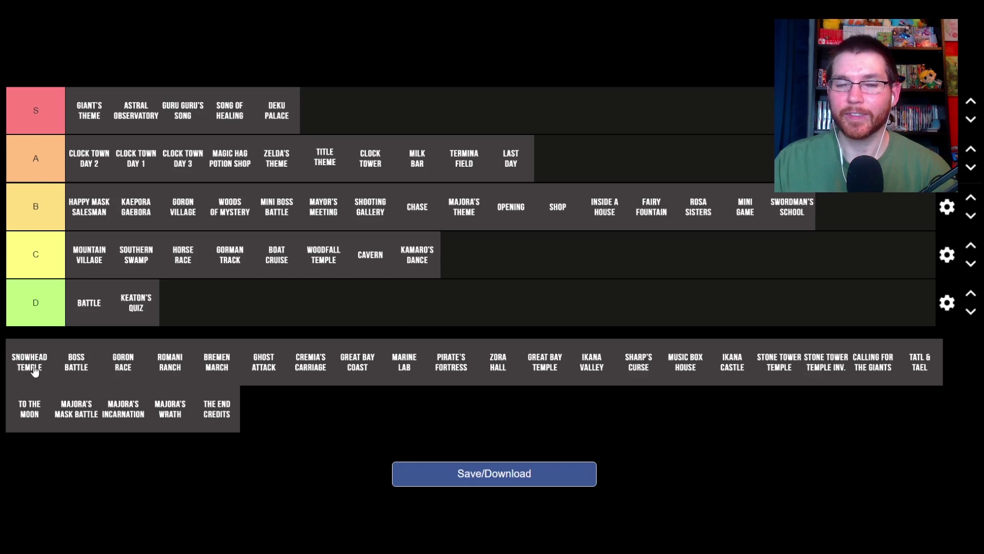
{"action": "left_click_drag", "start_coordinate": [34, 371], "coordinate": [76, 254]}
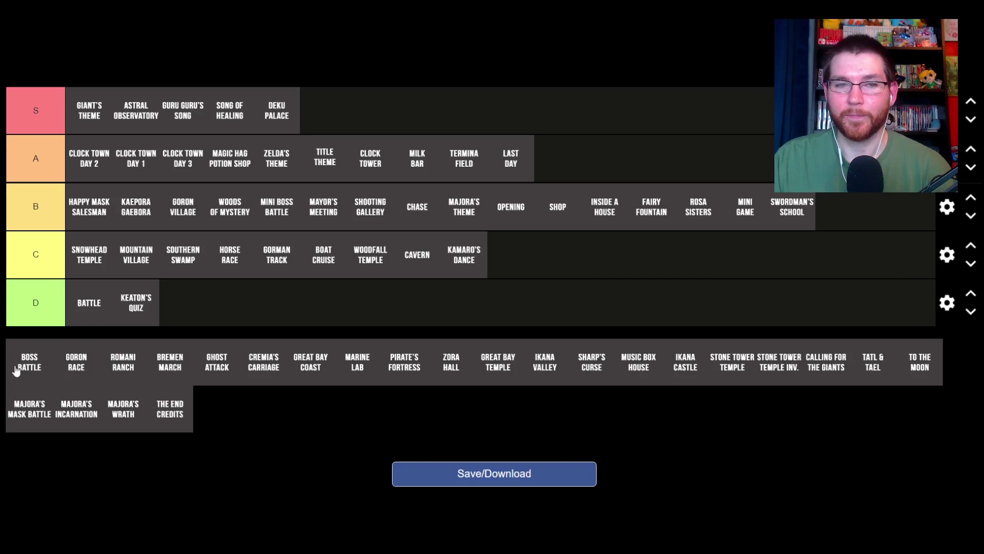
{"action": "left_click_drag", "start_coordinate": [26, 371], "coordinate": [787, 215]}
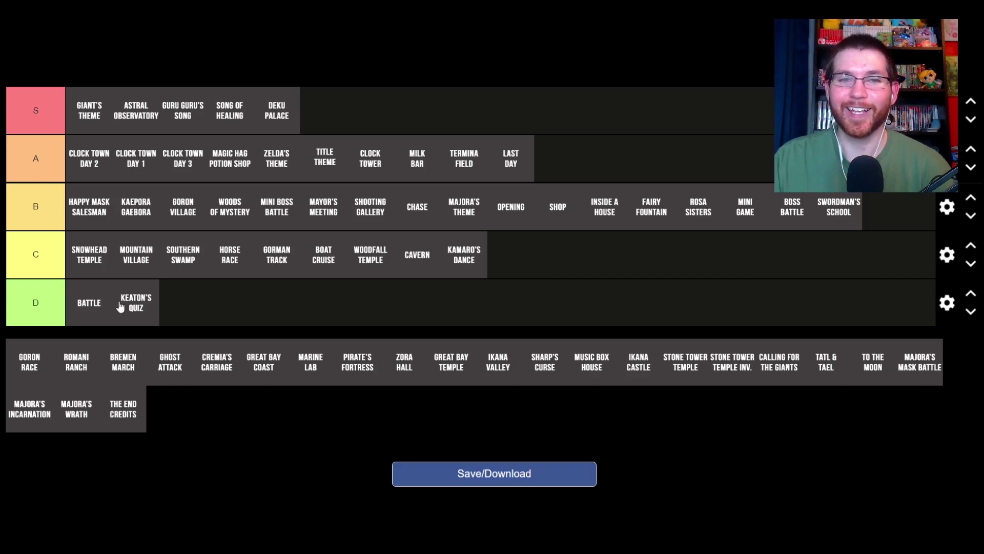
Step: End tier B with Goron Race and tier A with Bremen March followed by Romani Ranch
{"action": "left_click_drag", "start_coordinate": [22, 369], "coordinate": [886, 210]}
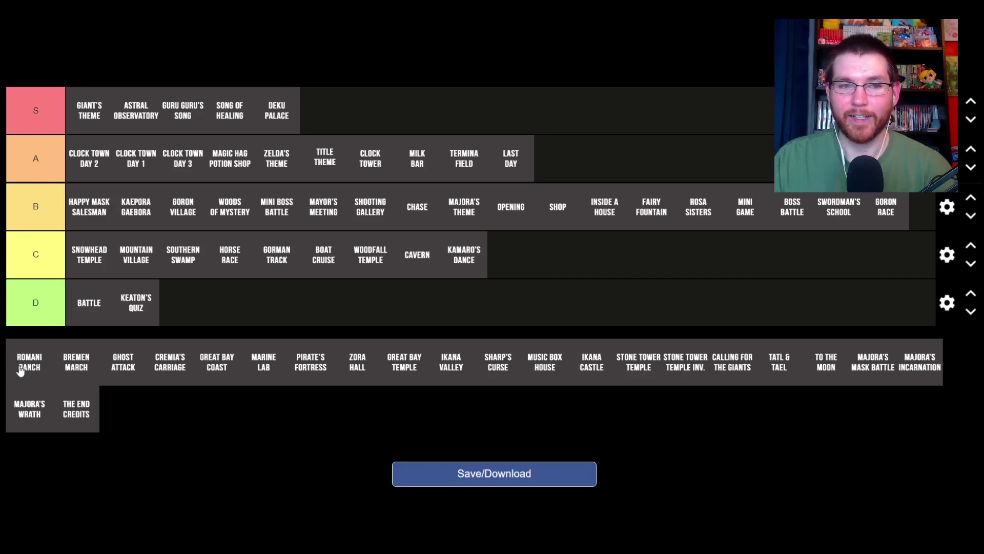
{"action": "left_click_drag", "start_coordinate": [30, 372], "coordinate": [596, 163]}
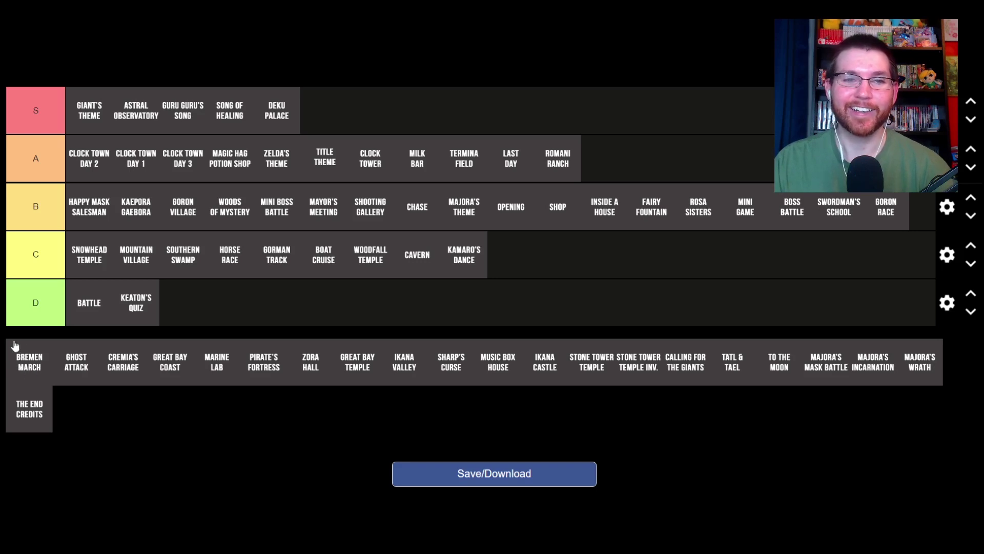
{"action": "left_click_drag", "start_coordinate": [27, 370], "coordinate": [692, 166]}
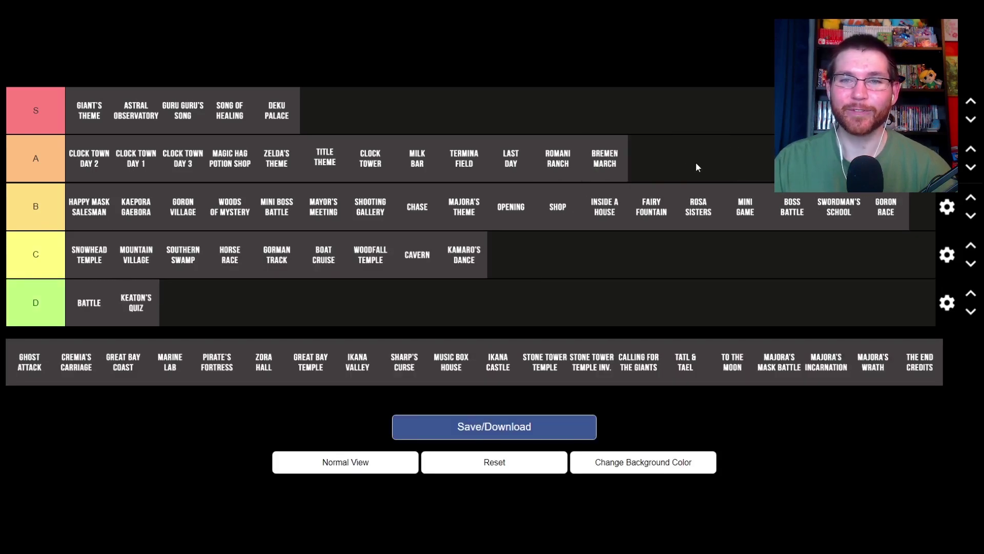
{"action": "left_click_drag", "start_coordinate": [612, 175], "coordinate": [561, 177]}
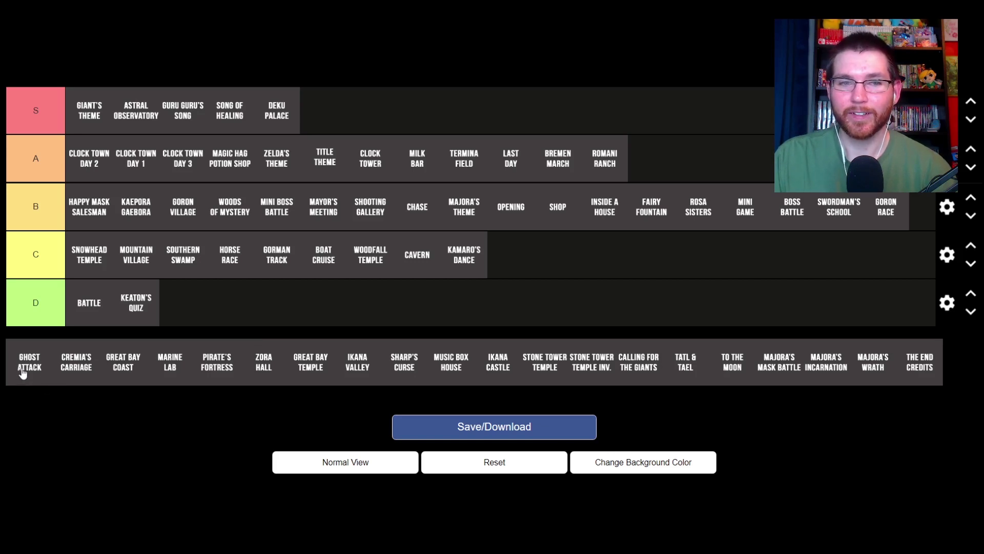
Step: Place Ghost Attack after Boss Battle, then Cremia's Carriage and Great Bay Coast at the end of tier B
{"action": "left_click_drag", "start_coordinate": [22, 374], "coordinate": [800, 215]}
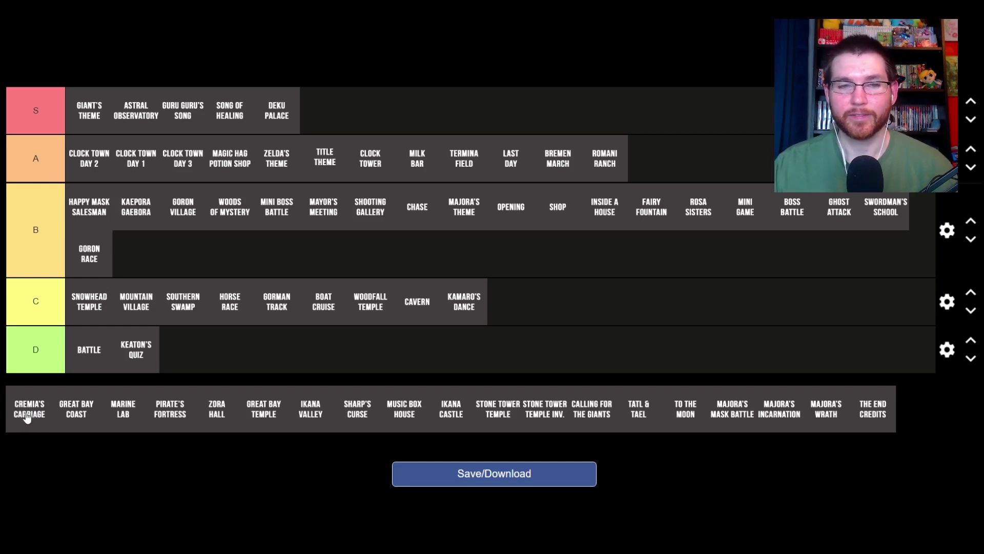
{"action": "left_click_drag", "start_coordinate": [26, 420], "coordinate": [892, 214]}
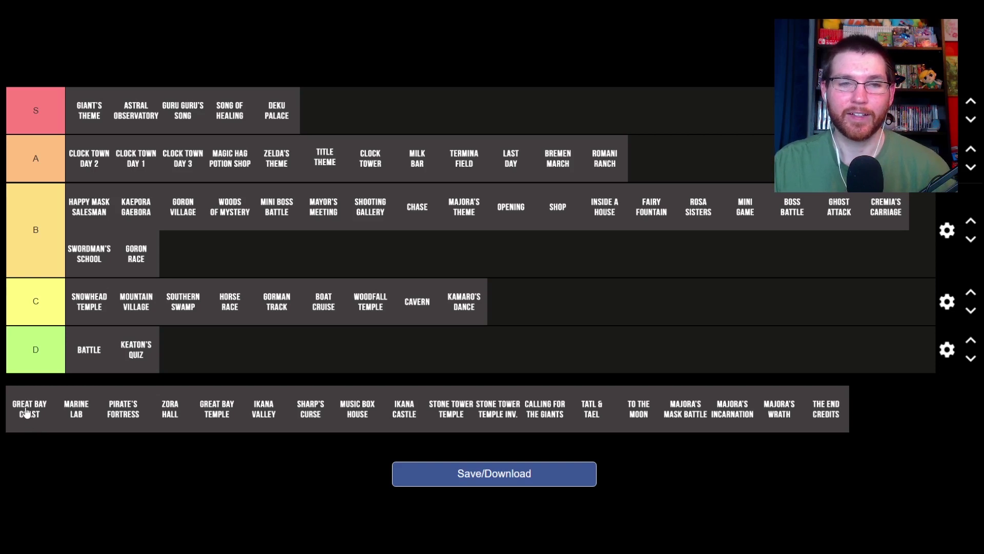
{"action": "left_click_drag", "start_coordinate": [34, 420], "coordinate": [208, 267]}
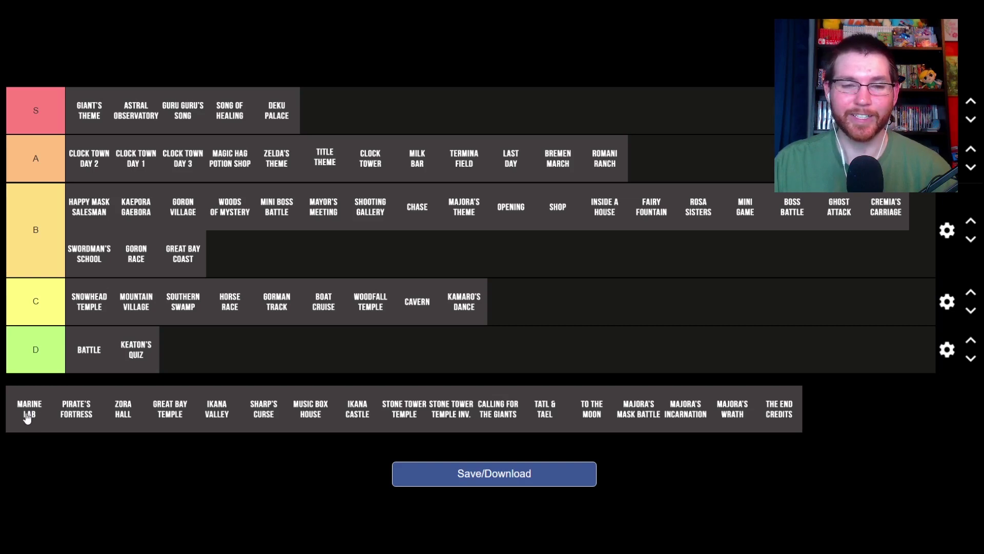
Step: Put Marine Lab before Swordman's School in B, Pirate's Fortress after Clock Town Day 3 and Zora Hall after Clock Tower in A
{"action": "left_click_drag", "start_coordinate": [27, 417], "coordinate": [95, 254]}
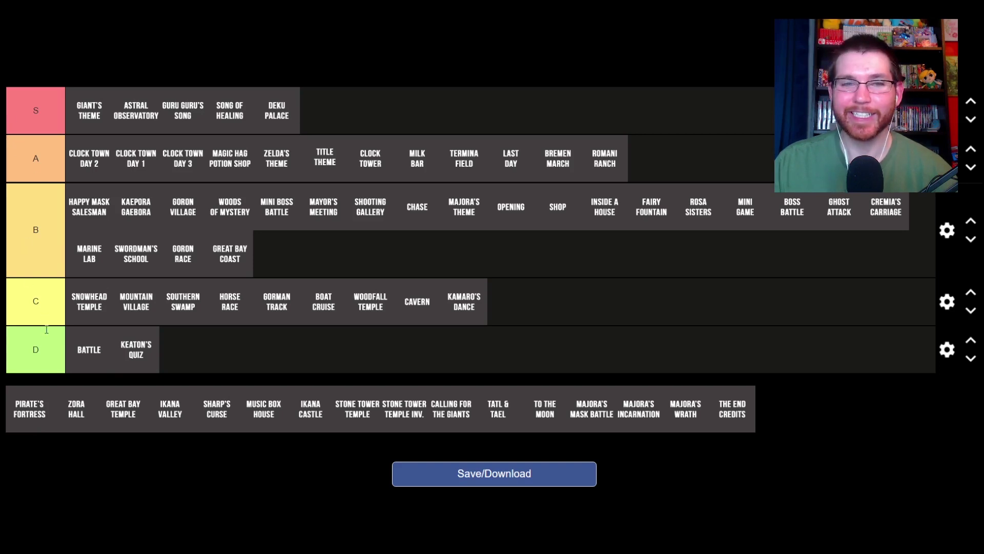
{"action": "left_click_drag", "start_coordinate": [32, 413], "coordinate": [248, 161]}
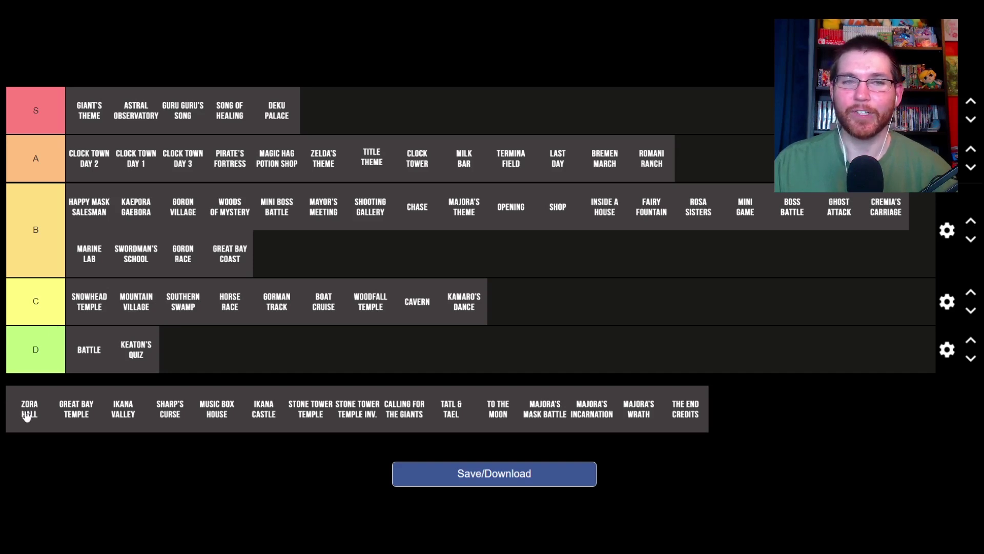
{"action": "left_click_drag", "start_coordinate": [29, 418], "coordinate": [365, 168]}
{"action": "left_click_drag", "start_coordinate": [701, 167], "coordinate": [464, 165]}
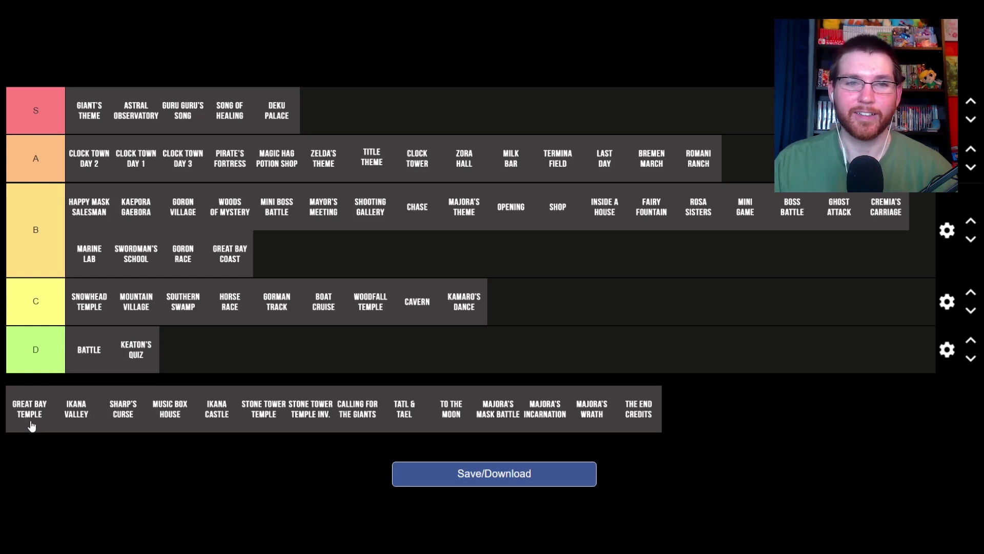
Step: Place Great Bay Temple at the start of tier C and Ikana Valley right after Southern Swamp
{"action": "left_click_drag", "start_coordinate": [31, 418], "coordinate": [89, 306]}
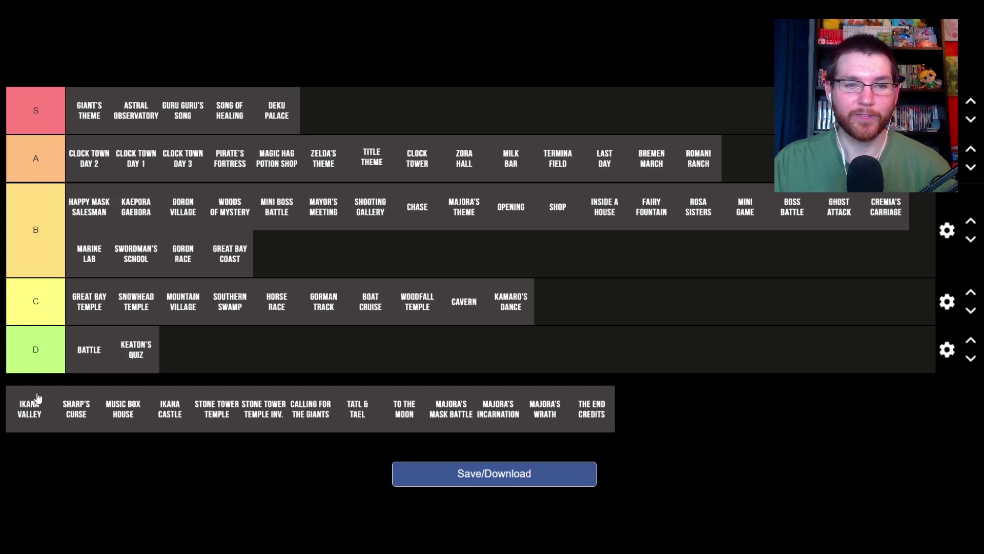
{"action": "left_click_drag", "start_coordinate": [30, 415], "coordinate": [279, 308]}
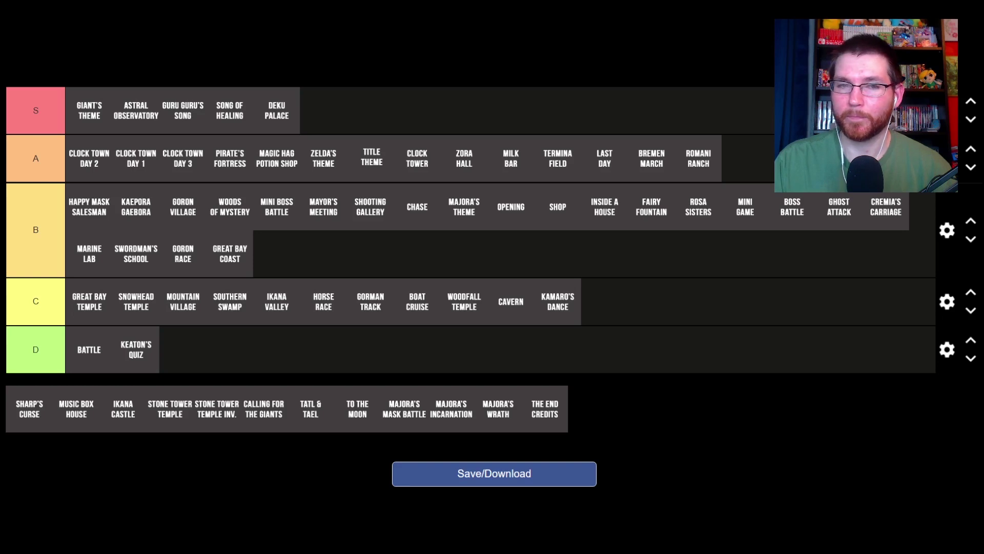
Step: Move Sharp's Curse from the pool to the first slot of tier D
{"action": "left_click_drag", "start_coordinate": [31, 418], "coordinate": [90, 348]}
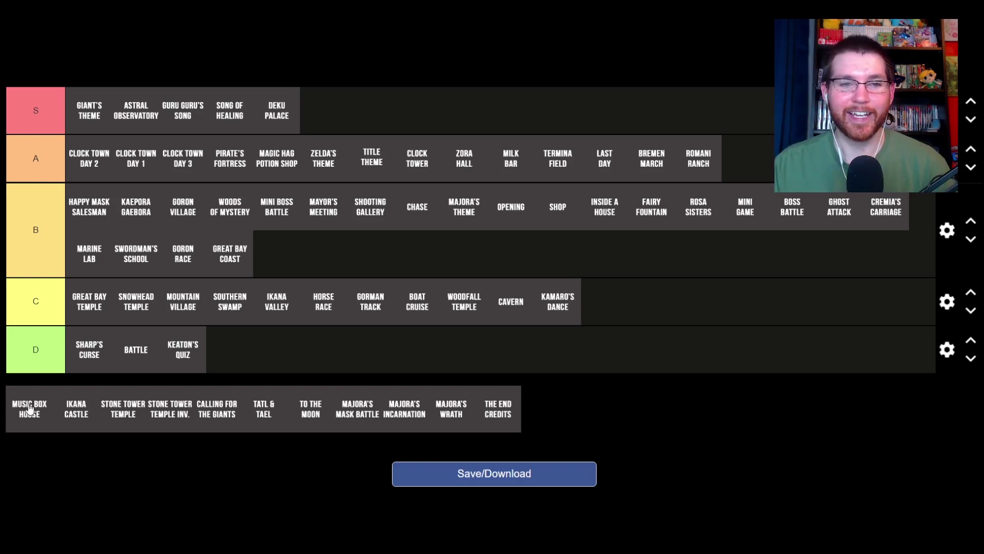
Step: Drop Music Box House into tier A between Bremen March and Romani Ranch
{"action": "left_click_drag", "start_coordinate": [28, 405], "coordinate": [693, 163]}
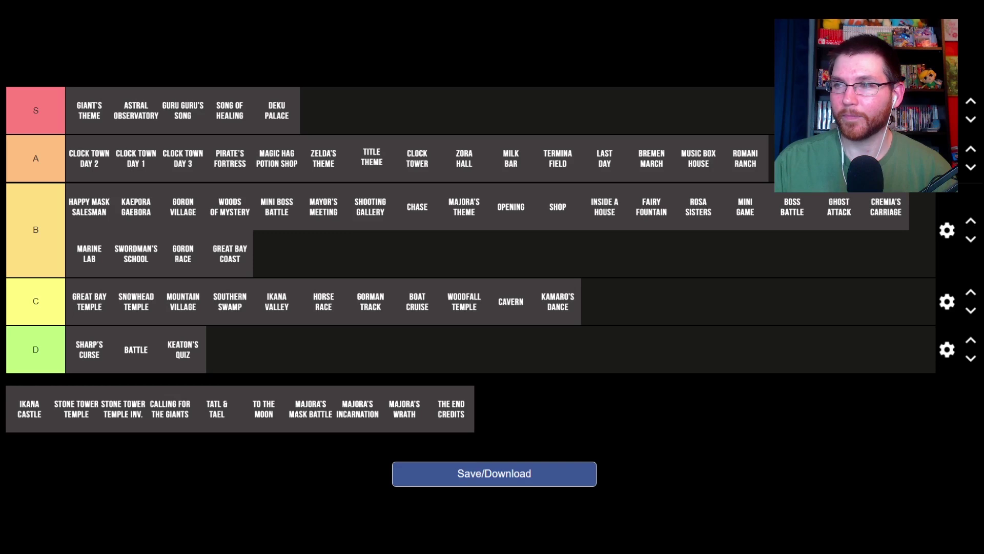
Step: Put Ikana Castle after Great Bay Temple in C, and Stone Tower Temple first plus Stone Tower Temple Inv. in S
{"action": "left_click_drag", "start_coordinate": [29, 413], "coordinate": [131, 310]}
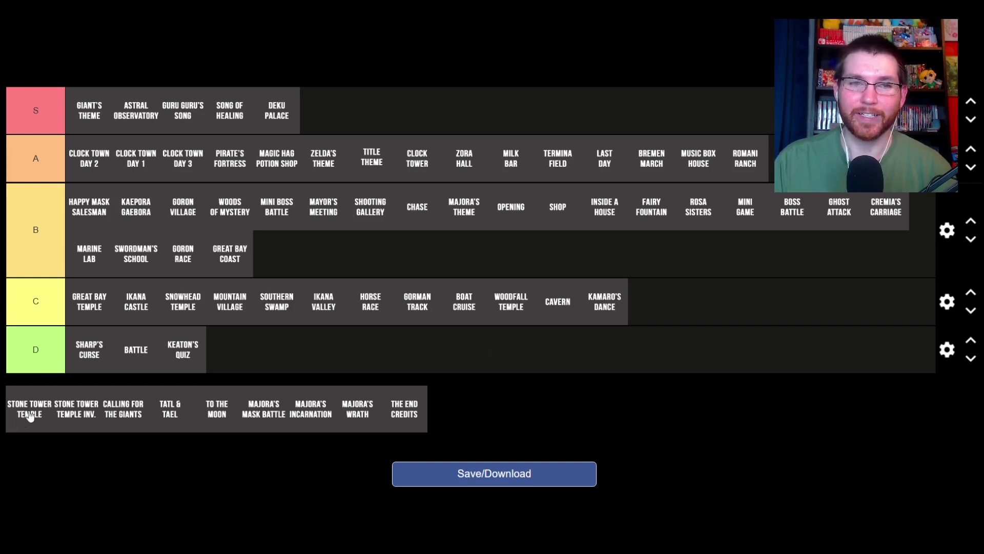
{"action": "left_click_drag", "start_coordinate": [31, 416], "coordinate": [95, 108]}
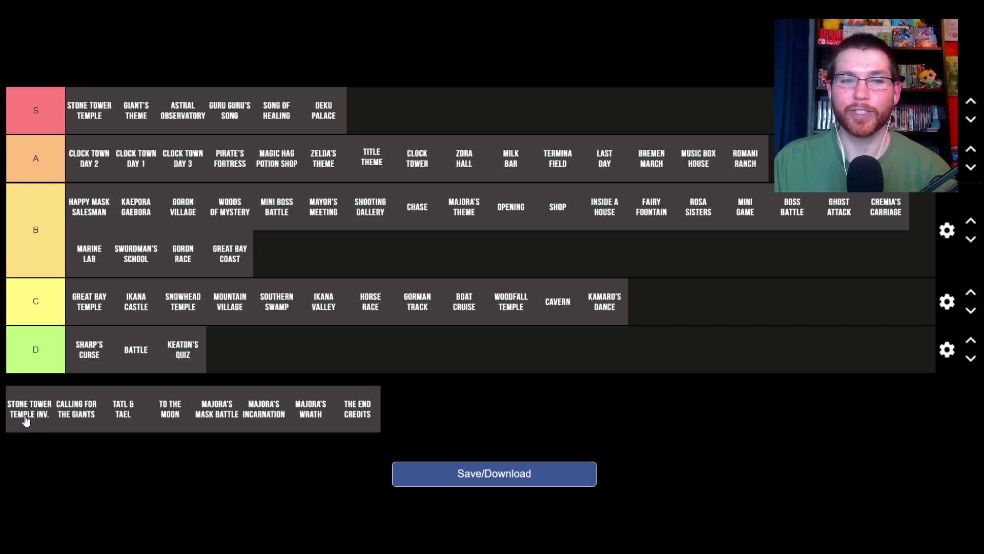
{"action": "left_click_drag", "start_coordinate": [30, 418], "coordinate": [273, 123]}
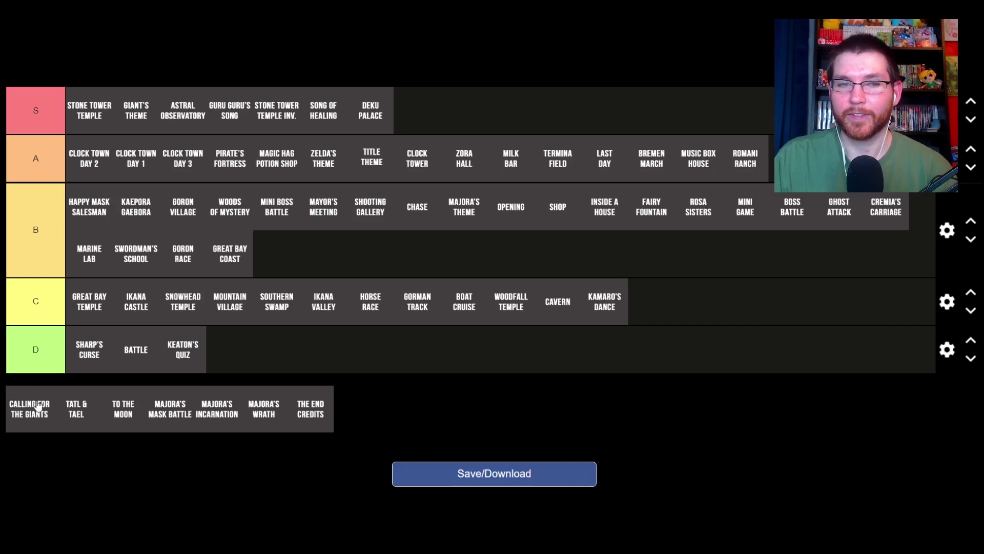
Step: Add Calling for the Giants to tier S and Tatl & Tael to tier B
{"action": "left_click_drag", "start_coordinate": [31, 414], "coordinate": [237, 118]}
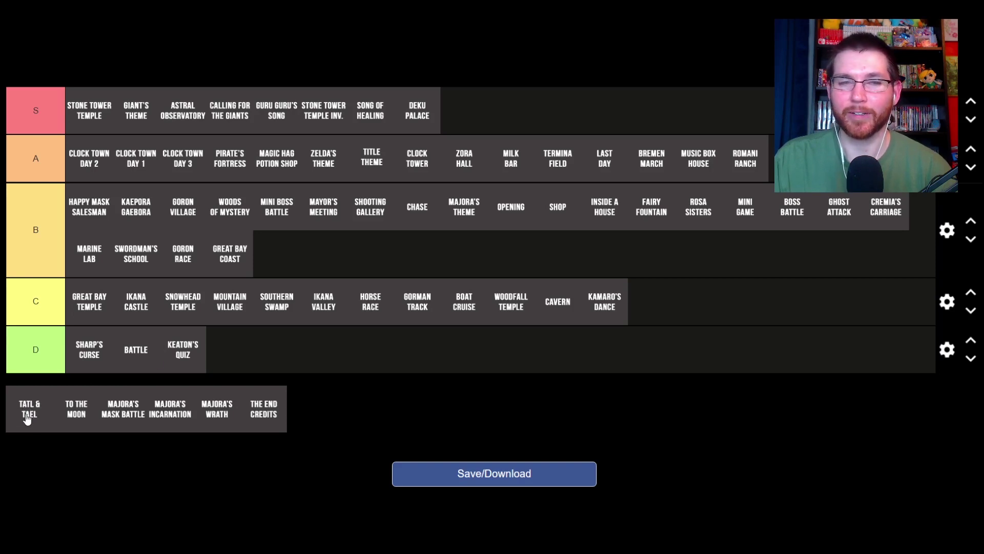
{"action": "left_click_drag", "start_coordinate": [29, 418], "coordinate": [230, 259]}
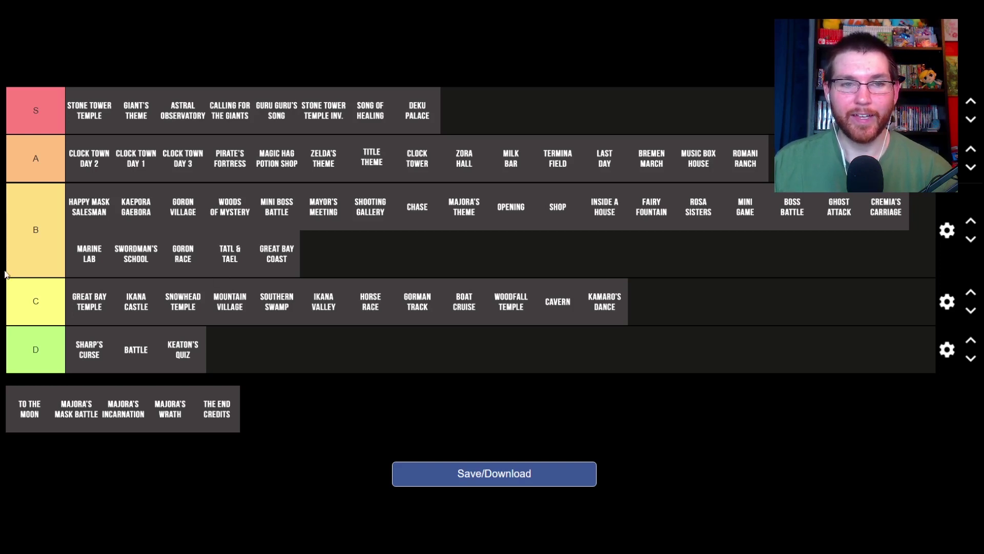
Step: Rank To the Moon at the end of tier C and Majora's Mask Battle in C
{"action": "left_click_drag", "start_coordinate": [40, 417], "coordinate": [687, 302]}
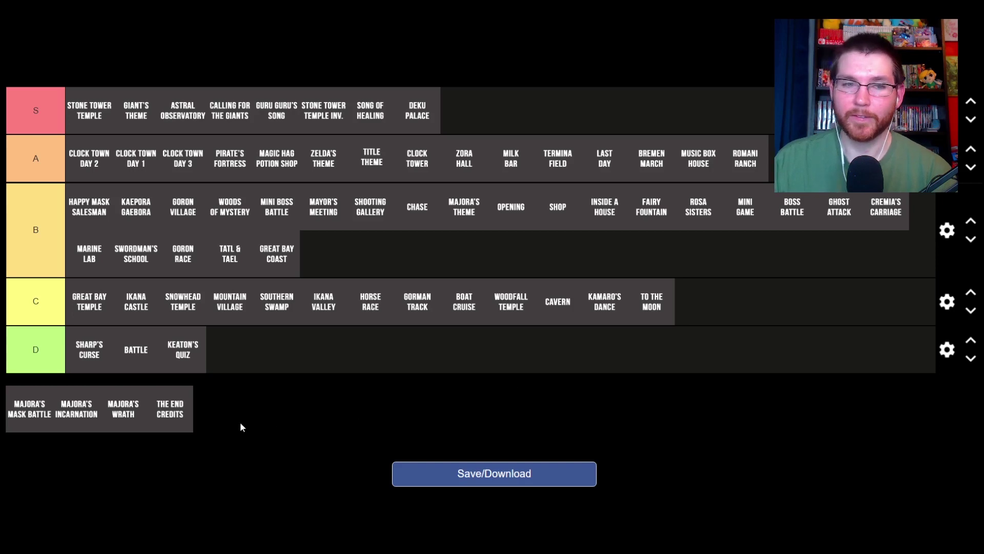
{"action": "left_click_drag", "start_coordinate": [40, 409], "coordinate": [506, 300]}
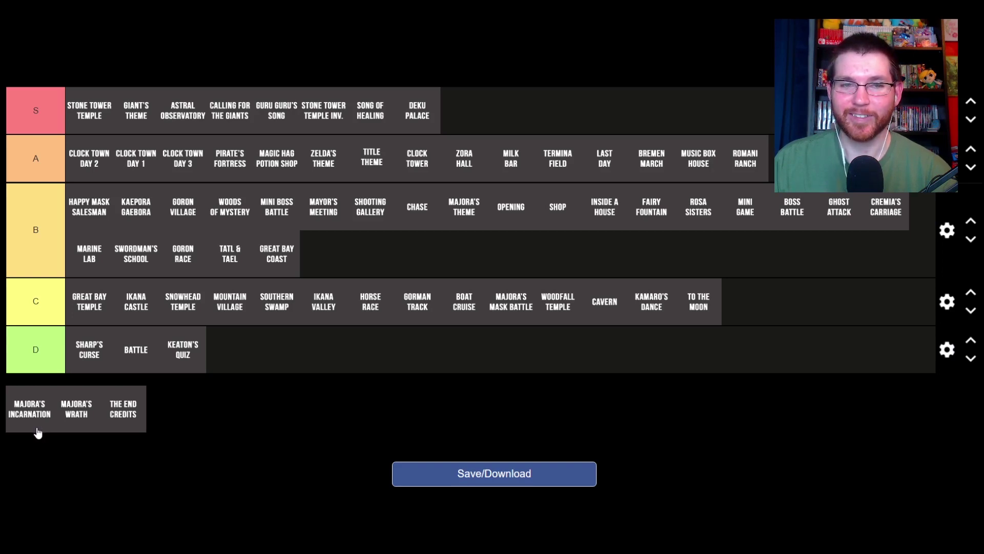
Step: Add Majora's Incarnation and Majora's Wrath to the end of C, and rank The End Credits in A
{"action": "left_click_drag", "start_coordinate": [38, 426], "coordinate": [789, 307]}
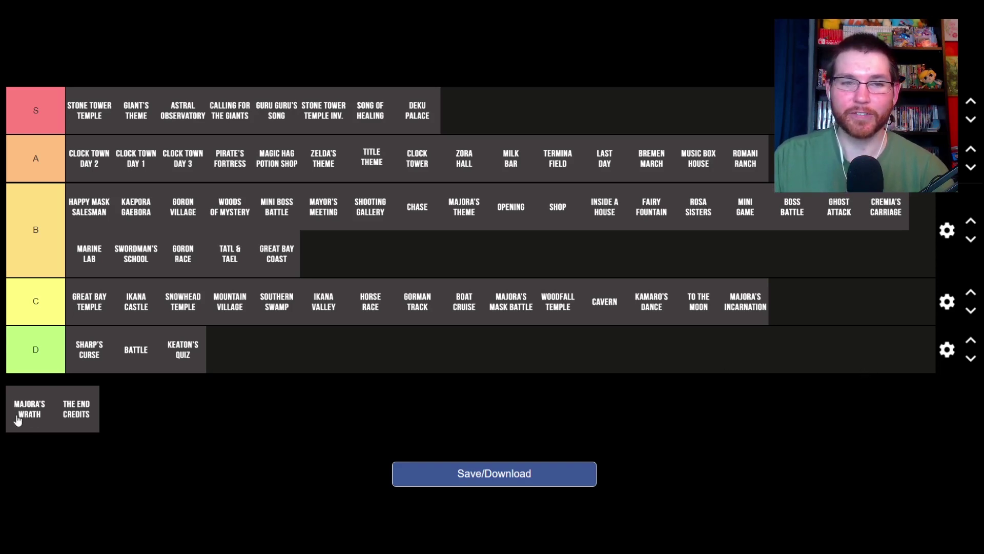
{"action": "left_click_drag", "start_coordinate": [16, 419], "coordinate": [780, 304]}
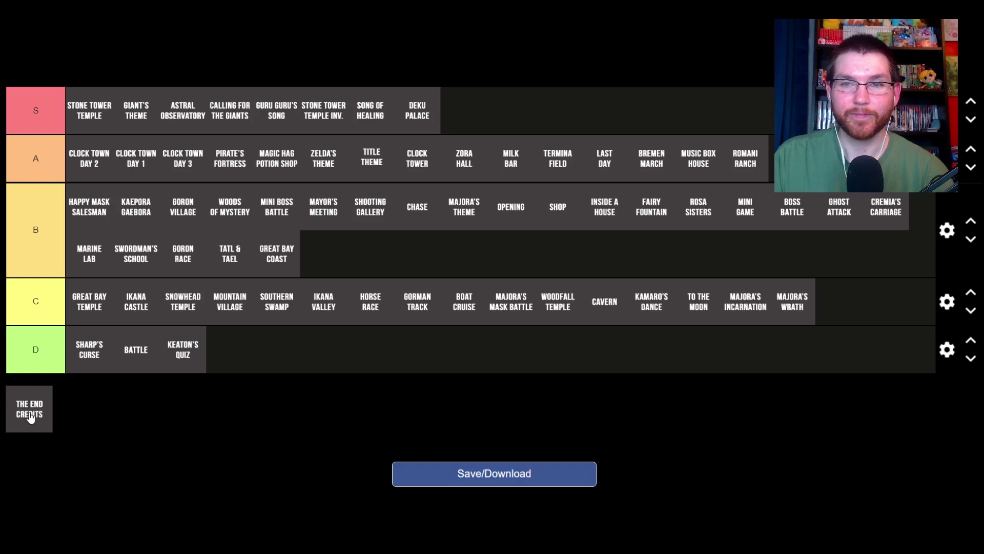
{"action": "left_click_drag", "start_coordinate": [29, 416], "coordinate": [606, 162]}
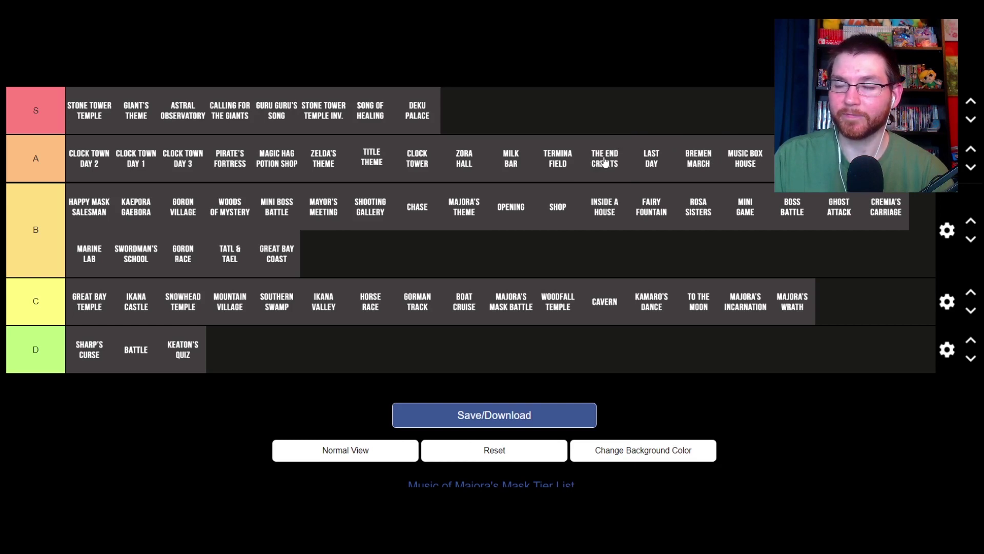